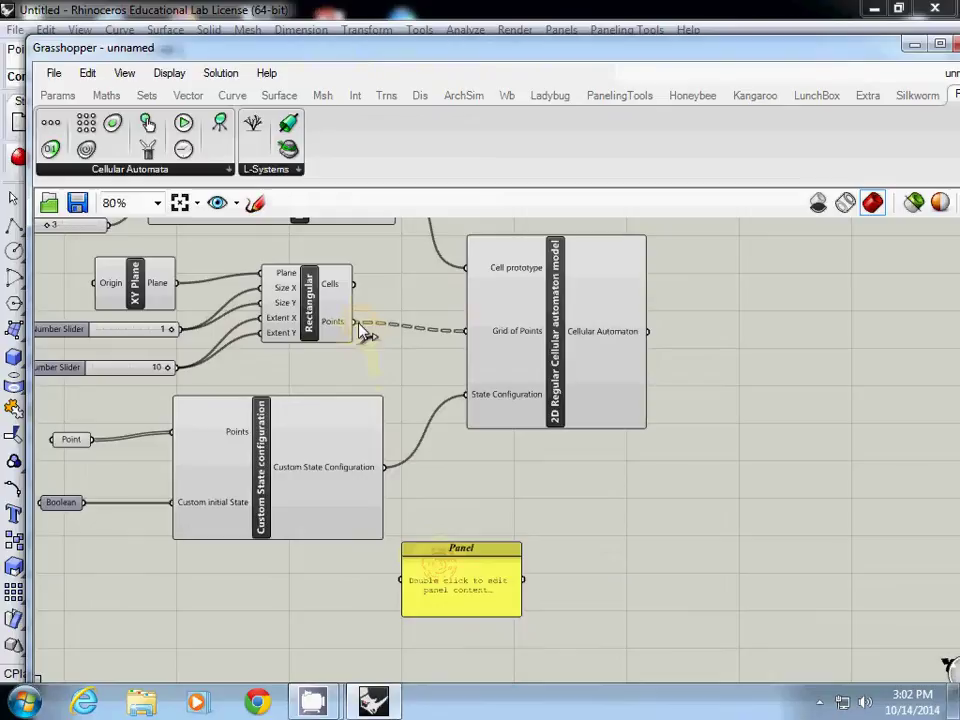
# Feed the rectangular grid's Points output into the empty panel and enlarge the panel to list more coordinates.
pyautogui.moveTo(364, 333); pyautogui.dragTo(446, 491)
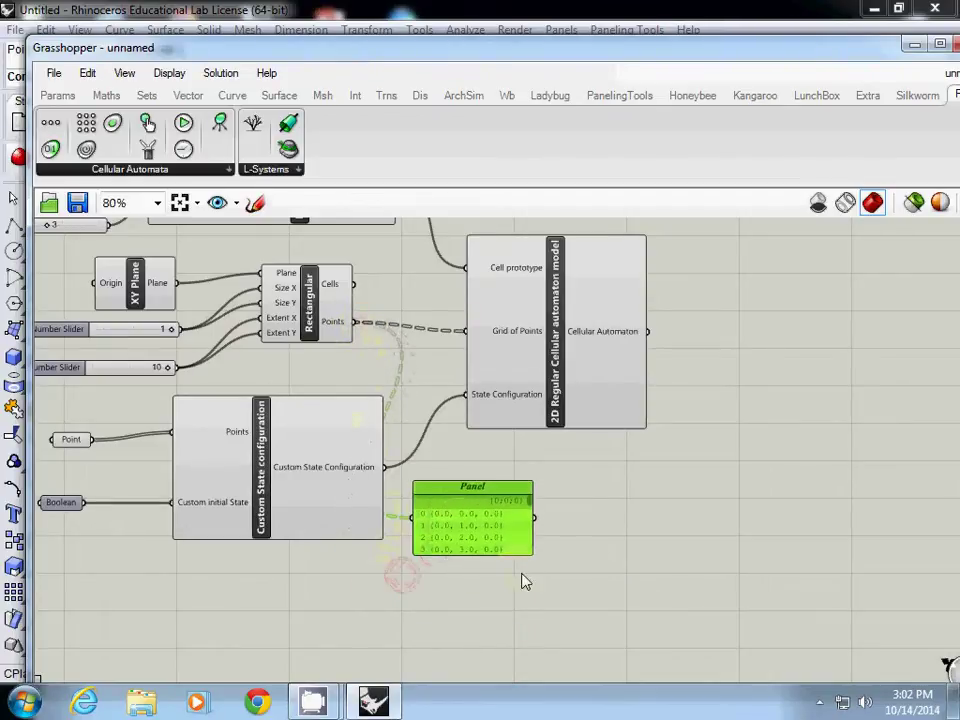
pyautogui.moveTo(536, 553); pyautogui.dragTo(551, 663)
pyautogui.scroll(2, 488, 580)
pyautogui.scroll(2, 488, 580)
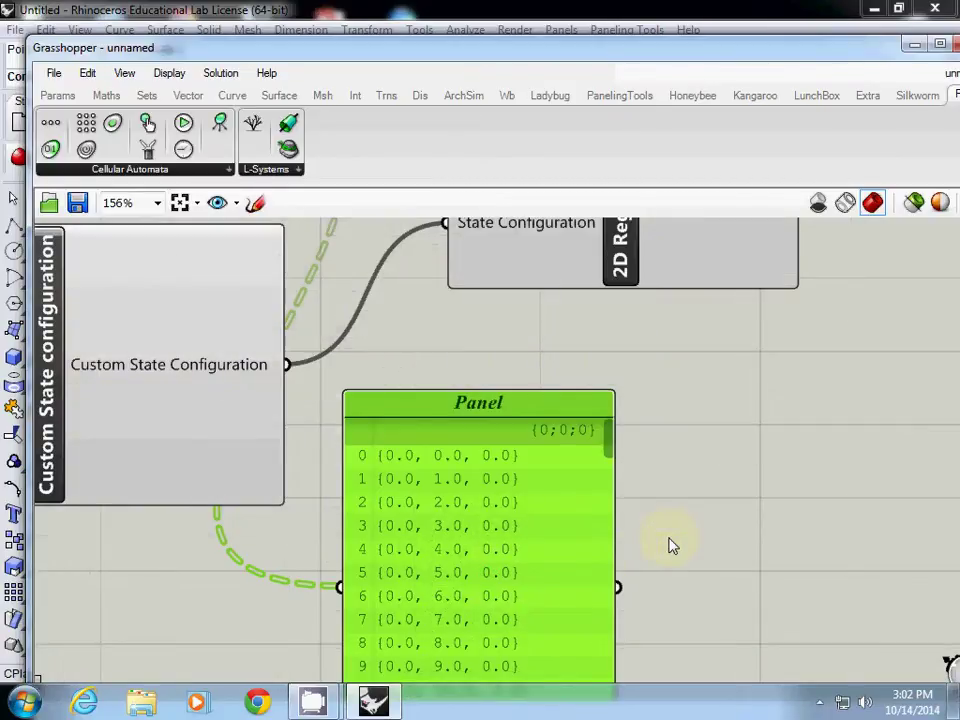
# Move the Grasshopper window aside to uncover the points in the Top viewport and shift the grid-points panel up slightly.
pyautogui.moveTo(250, 48); pyautogui.dragTo(413, 42)
pyautogui.click(80, 380)
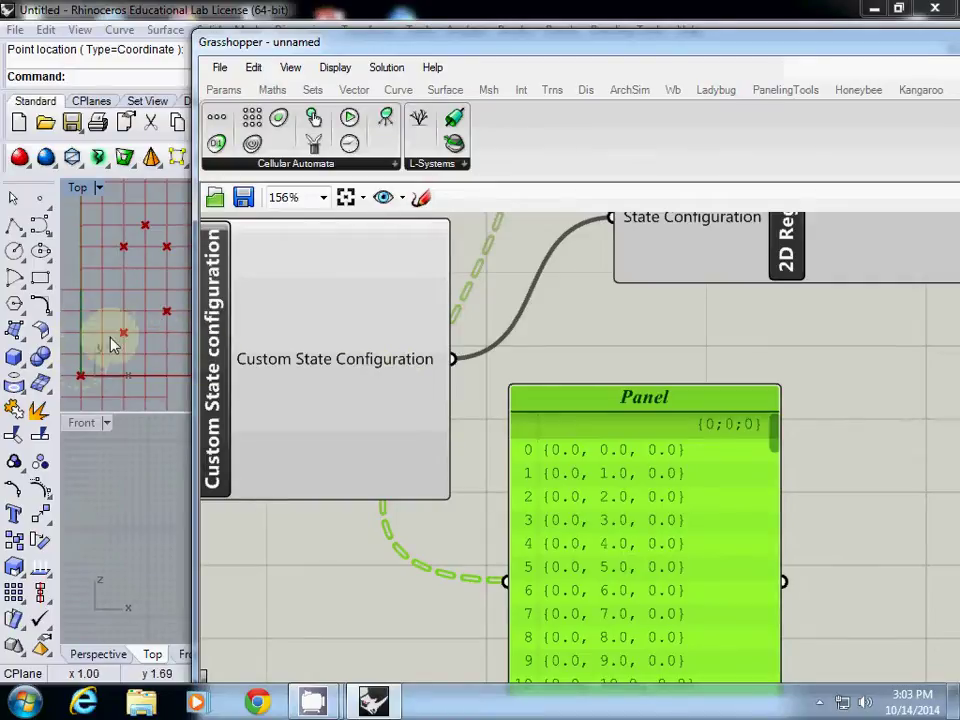
pyautogui.moveTo(536, 400); pyautogui.dragTo(538, 347)
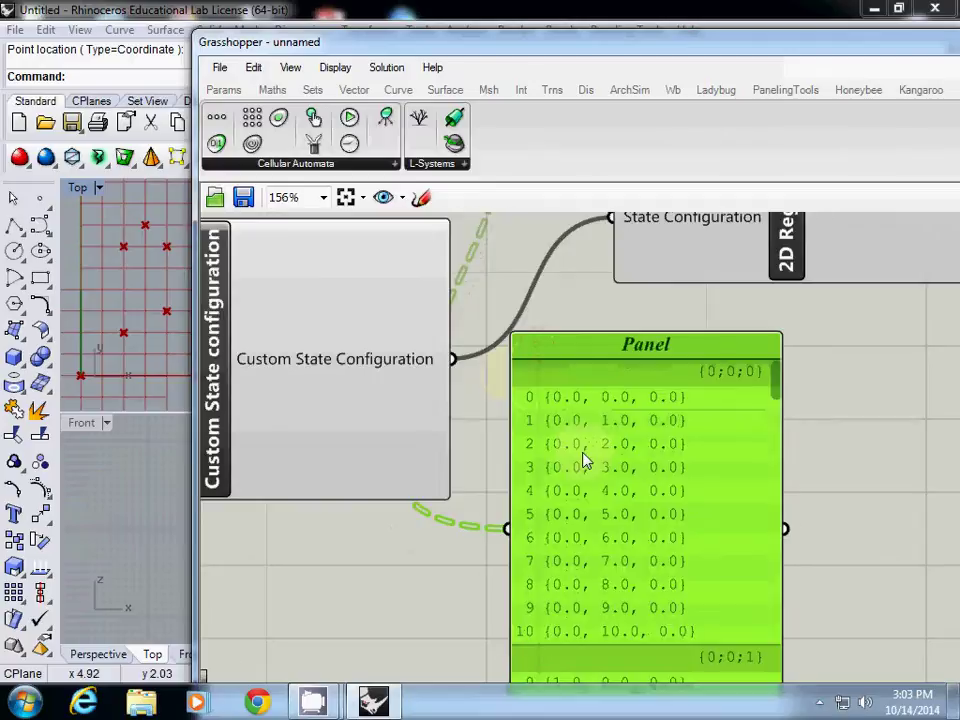
# Add a CA Evolver component beside the 2D Regular Cellular automaton model component.
pyautogui.scroll(-3, 583, 457)
pyautogui.moveTo(610, 439); pyautogui.dragTo(496, 502, button='right')
pyautogui.moveTo(626, 424); pyautogui.dragTo(482, 461, button='right')
pyautogui.moveTo(447, 441); pyautogui.dragTo(498, 424)
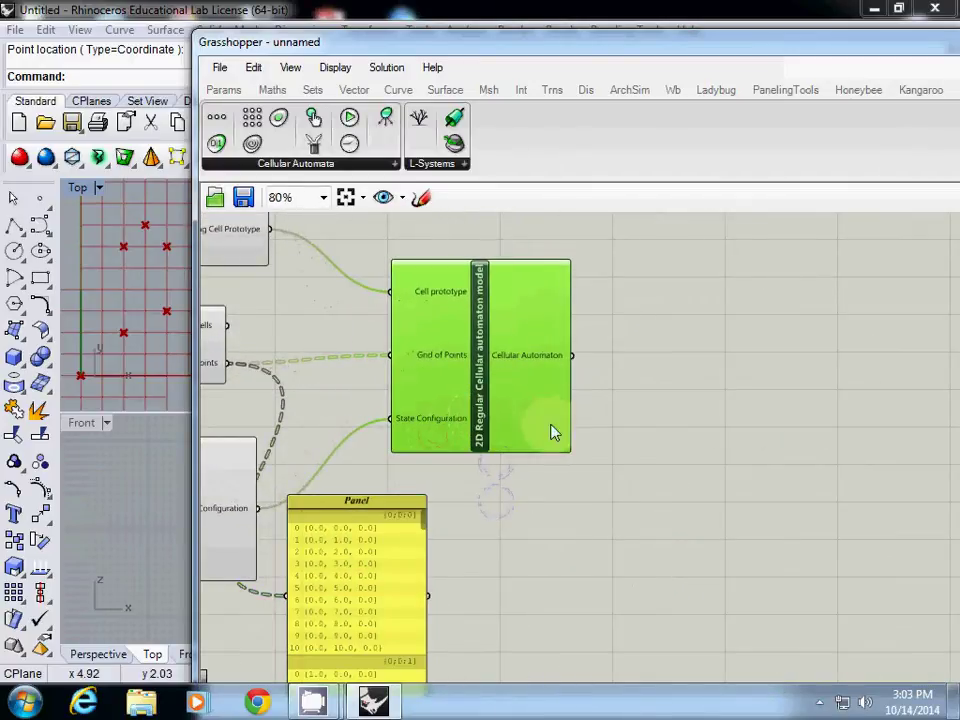
pyautogui.click(670, 455)
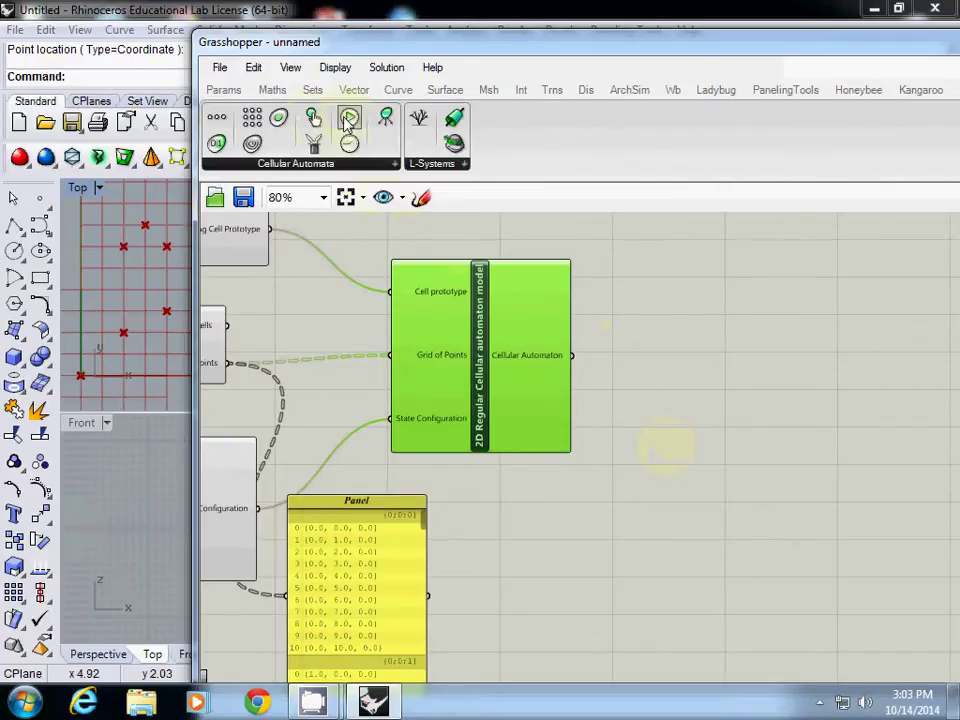
pyautogui.moveTo(349, 120); pyautogui.dragTo(752, 355)
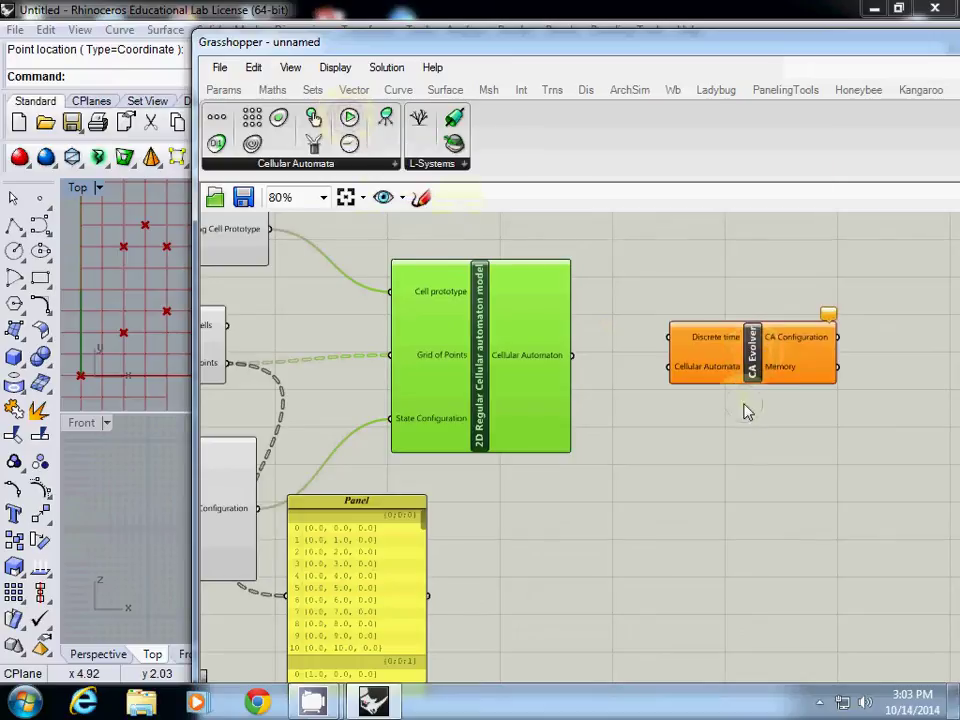
pyautogui.moveTo(755, 380); pyautogui.dragTo(648, 388, button='right')
pyautogui.moveTo(648, 388); pyautogui.dragTo(690, 383)
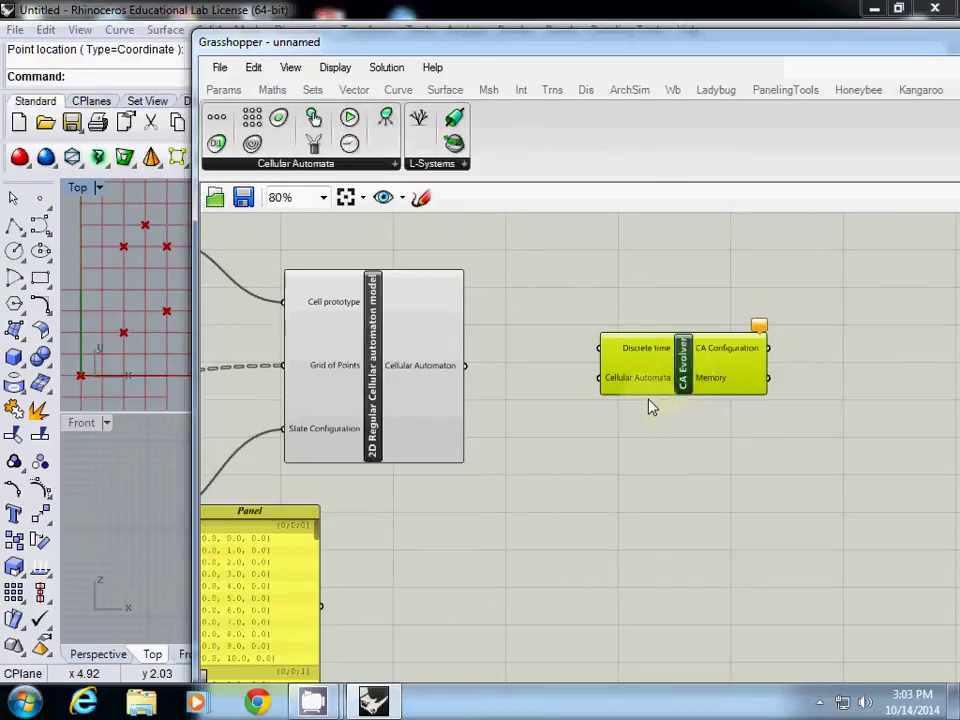
# Connect the model's Cellular Automaton output to the CA Evolver's Cellular Automata input and move the evolver up.
pyautogui.moveTo(466, 366); pyautogui.dragTo(592, 383)
pyautogui.moveTo(684, 388); pyautogui.dragTo(662, 270)
pyautogui.moveTo(649, 315); pyautogui.dragTo(638, 450, button='right')
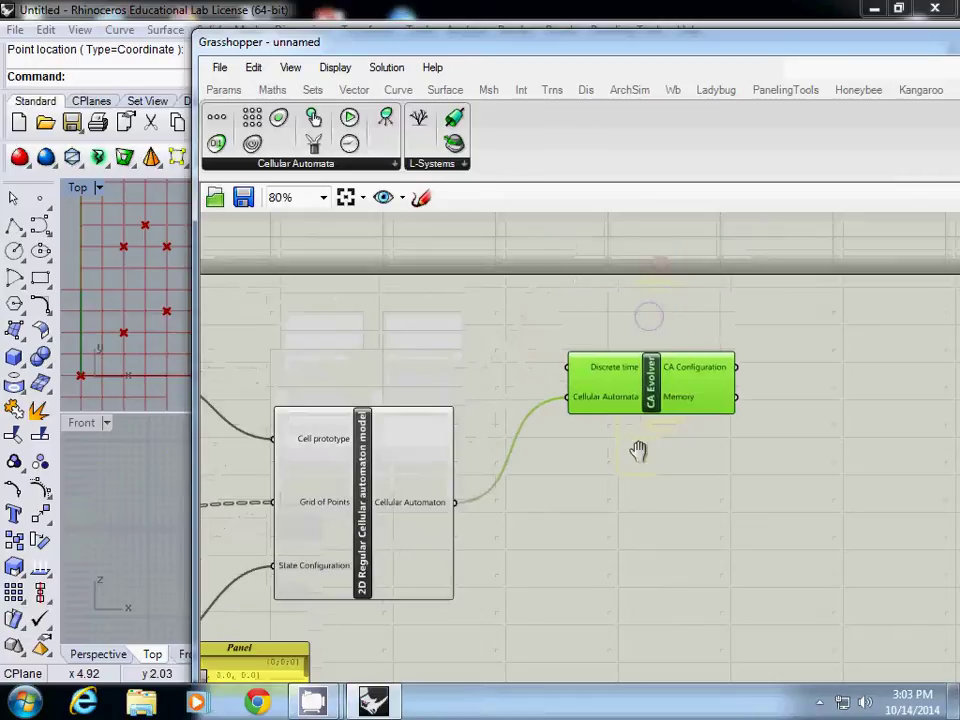
pyautogui.rightClick(638, 450)
pyautogui.click(635, 386)
pyautogui.moveTo(651, 392); pyautogui.dragTo(637, 362)
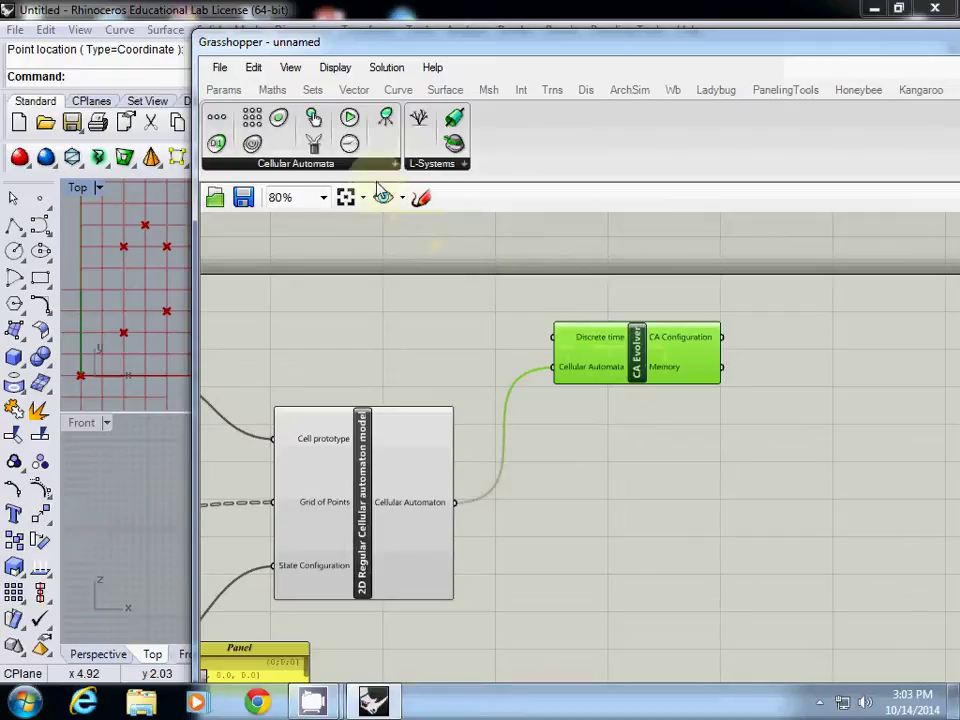
# Add a Discrete Time component above the automaton model and connect it to the CA Evolver's Discrete time input.
pyautogui.moveTo(352, 147); pyautogui.dragTo(375, 338)
pyautogui.moveTo(437, 323); pyautogui.dragTo(600, 339)
pyautogui.moveTo(563, 396); pyautogui.dragTo(677, 402, button='right')
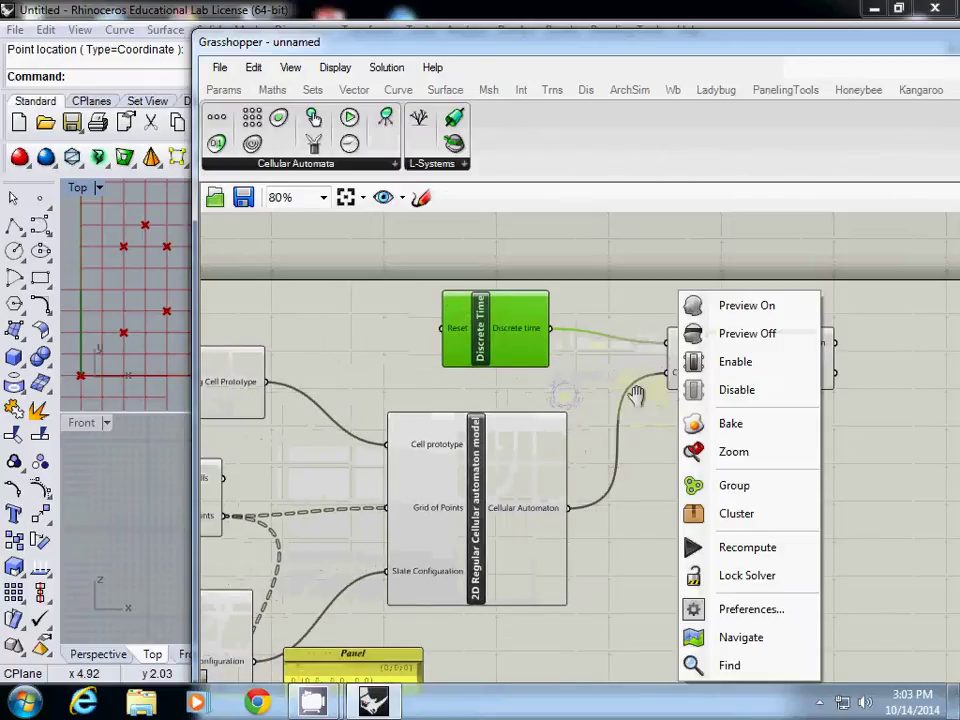
pyautogui.click(484, 354)
pyautogui.moveTo(482, 358); pyautogui.dragTo(499, 353)
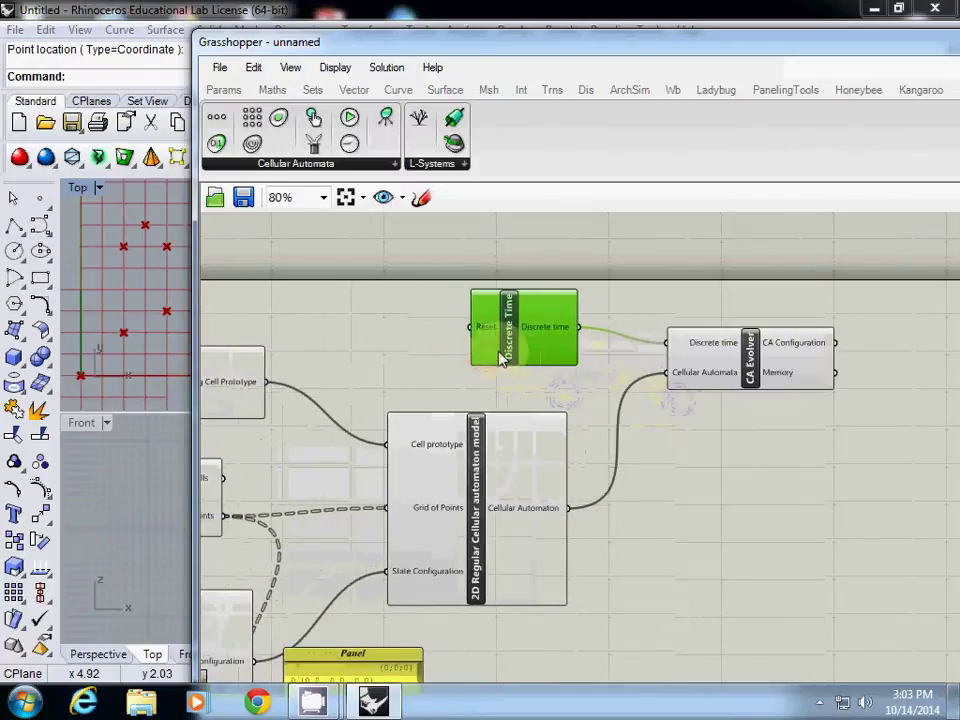
# Create a number slider with value 50 and connect it to the Discrete Time component's Reset input.
pyautogui.doubleClick(371, 328)
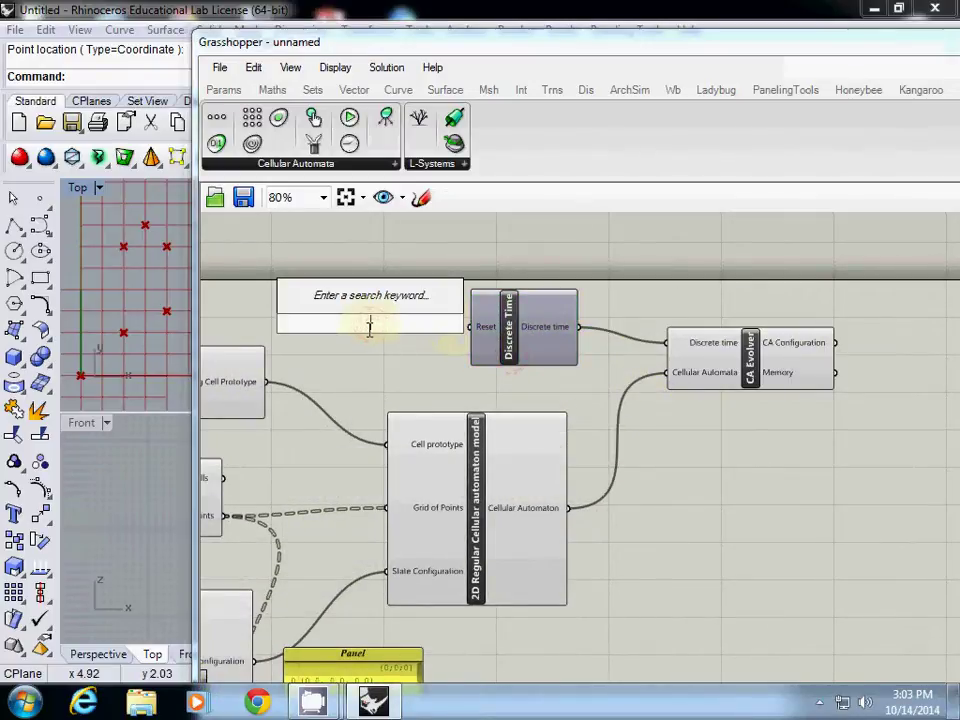
pyautogui.write('50')
pyautogui.press('Return')
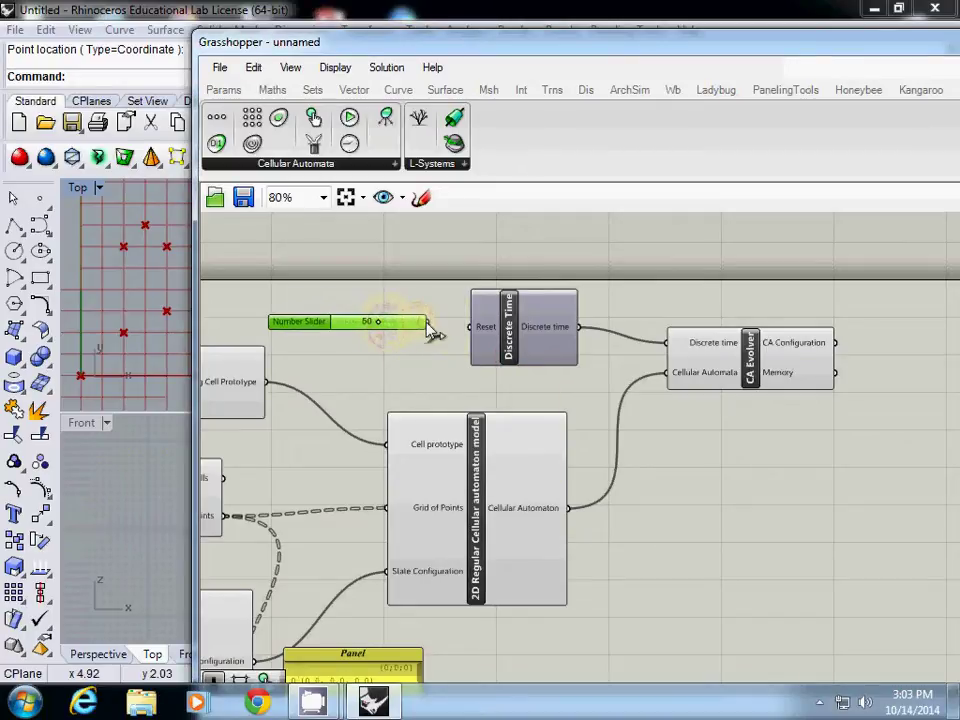
pyautogui.moveTo(428, 322); pyautogui.dragTo(469, 327)
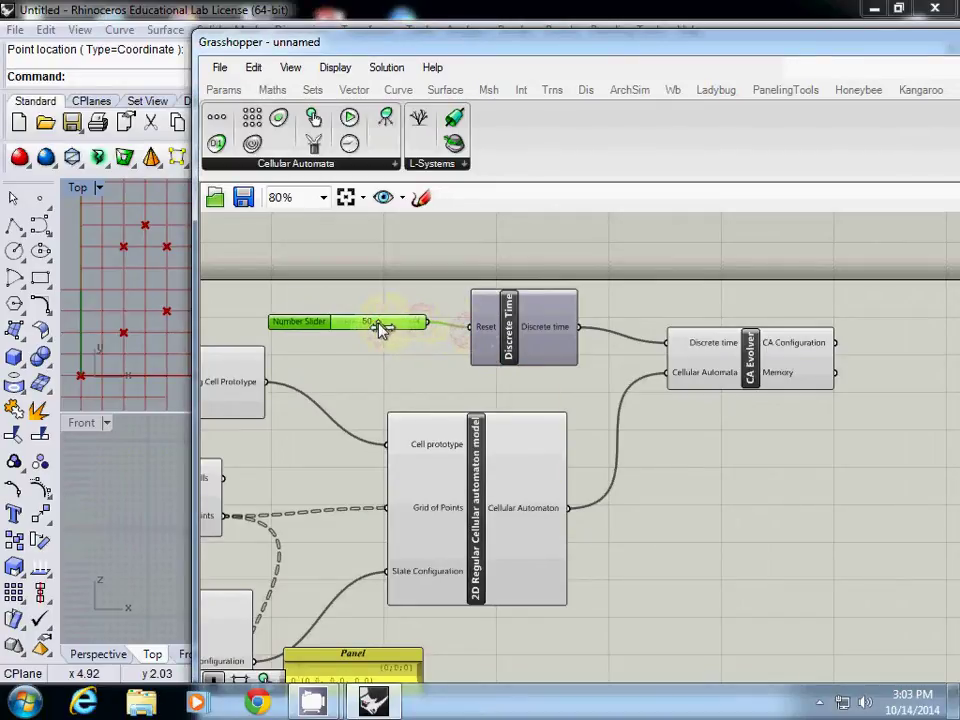
# Set the Reset slider to 0 and move the CA Evolver component down.
pyautogui.moveTo(380, 330); pyautogui.dragTo(360, 330)
pyautogui.moveTo(639, 424); pyautogui.dragTo(421, 414, button='right')
pyautogui.moveTo(533, 365); pyautogui.dragTo(558, 430)
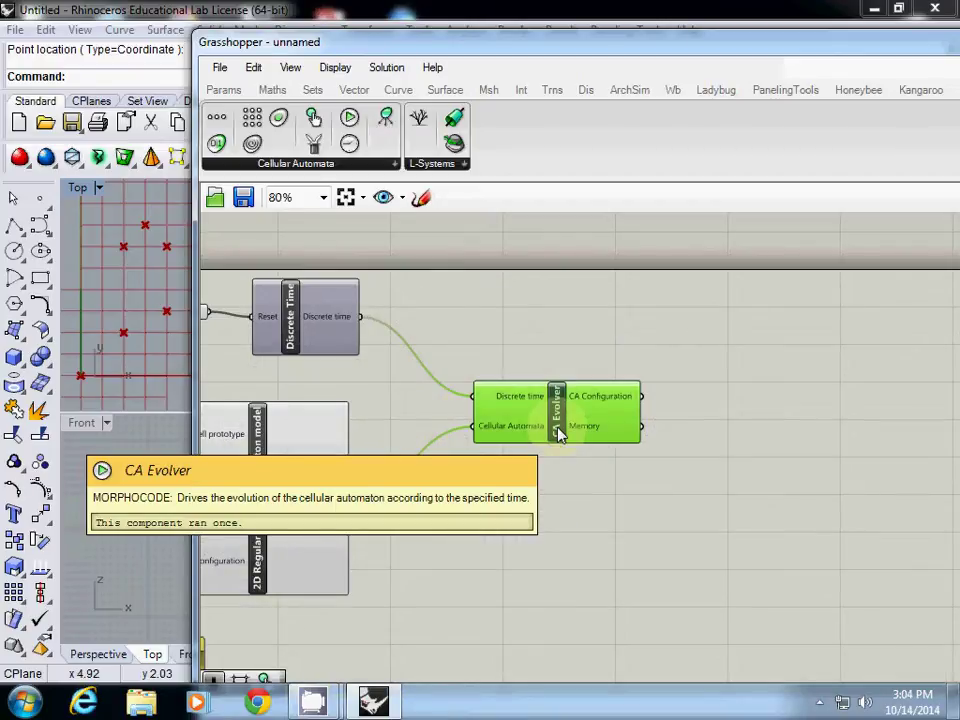
# Set the number slider feeding the Discrete Time Reset input to 20.
pyautogui.moveTo(437, 354); pyautogui.dragTo(668, 350, button='right')
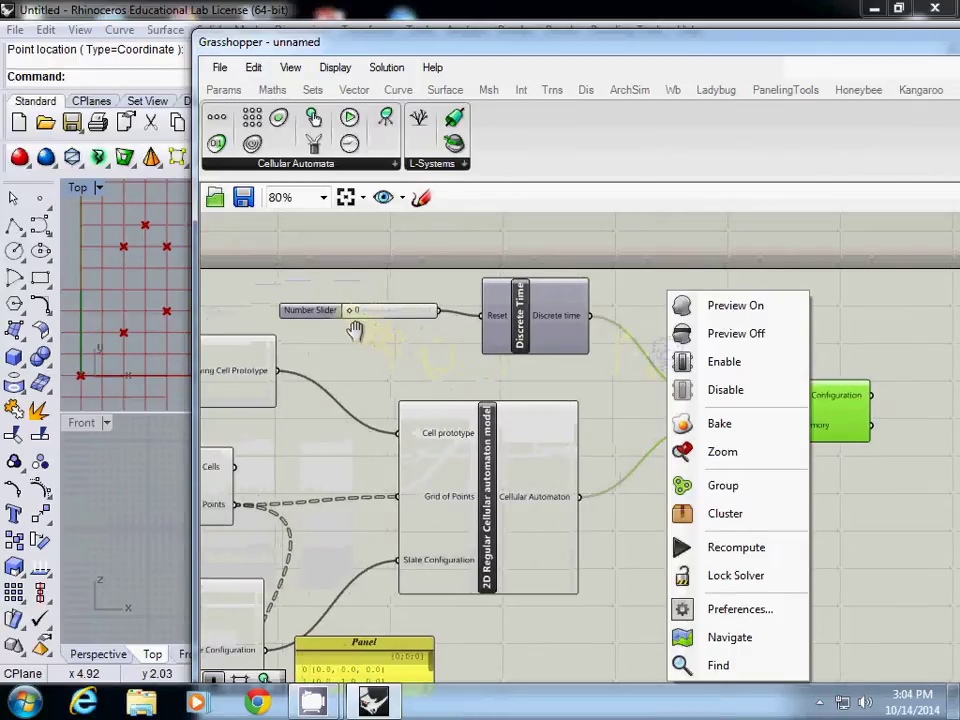
pyautogui.click(350, 314)
pyautogui.click(352, 316)
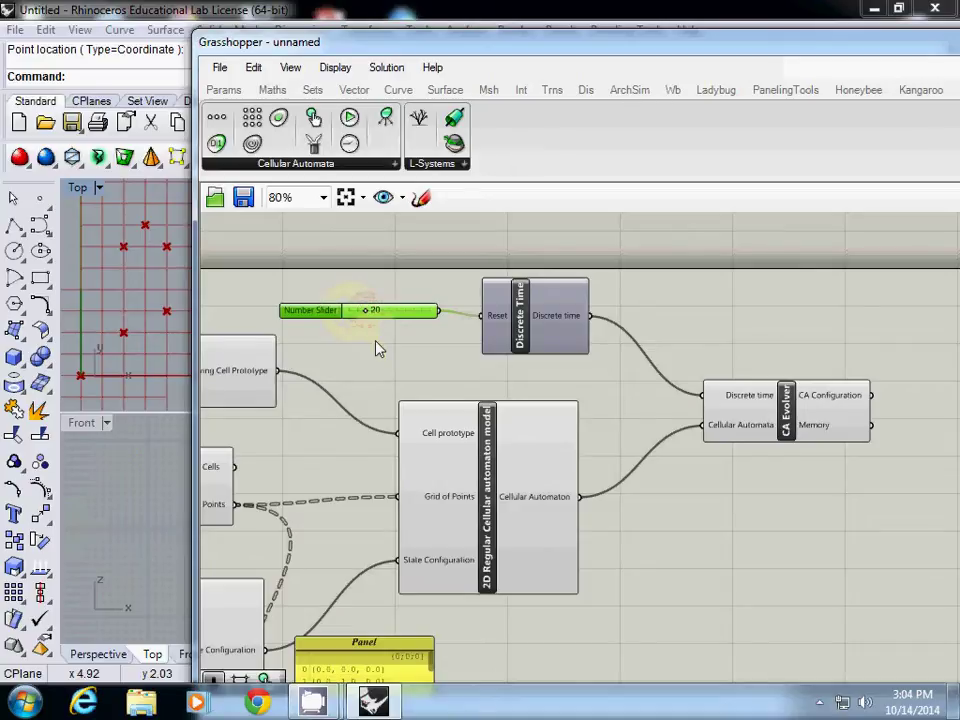
pyautogui.click(378, 348)
# Add a panel below the CA Evolver, connect the CA Configuration output to it, and enlarge the panel.
pyautogui.moveTo(787, 491); pyautogui.dragTo(545, 426, button='right')
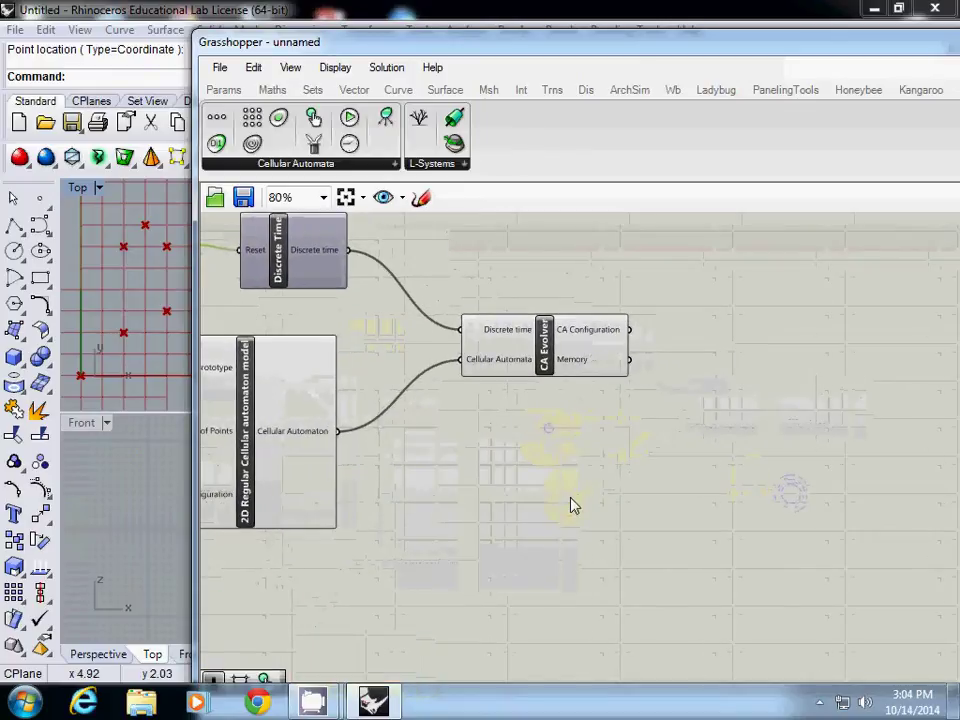
pyautogui.doubleClick(571, 497)
pyautogui.write('panel')
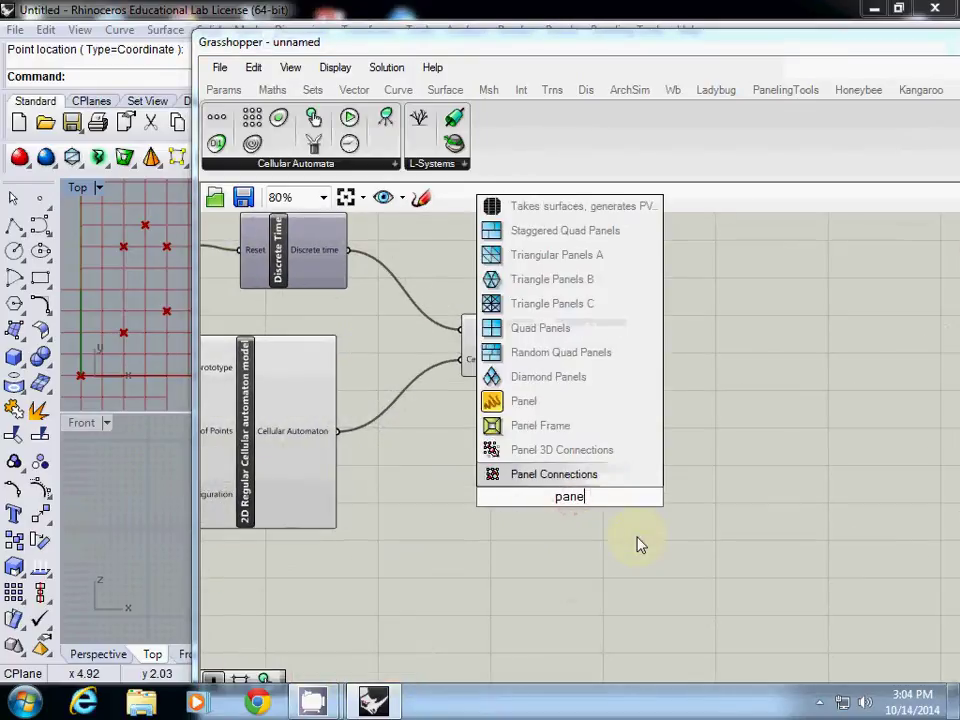
pyautogui.press('Return')
pyautogui.moveTo(630, 329); pyautogui.dragTo(501, 429)
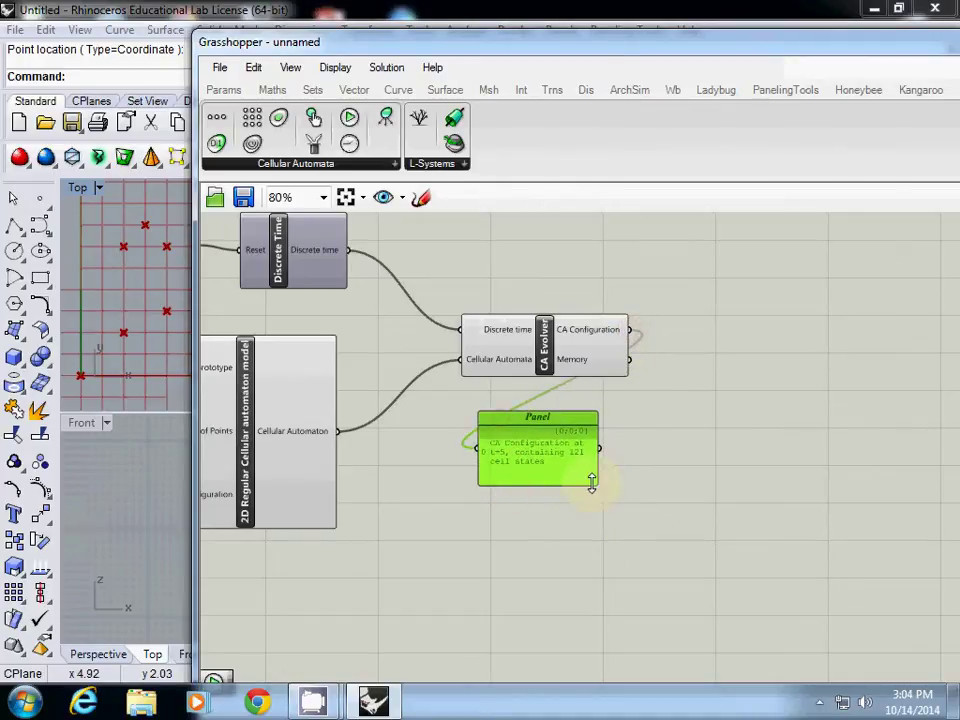
pyautogui.moveTo(593, 483); pyautogui.dragTo(643, 525)
# Examine the CA Configuration text in the new panel and the slider, Discrete Time and CA Evolver chain behind it.
pyautogui.scroll(4, 581, 450)
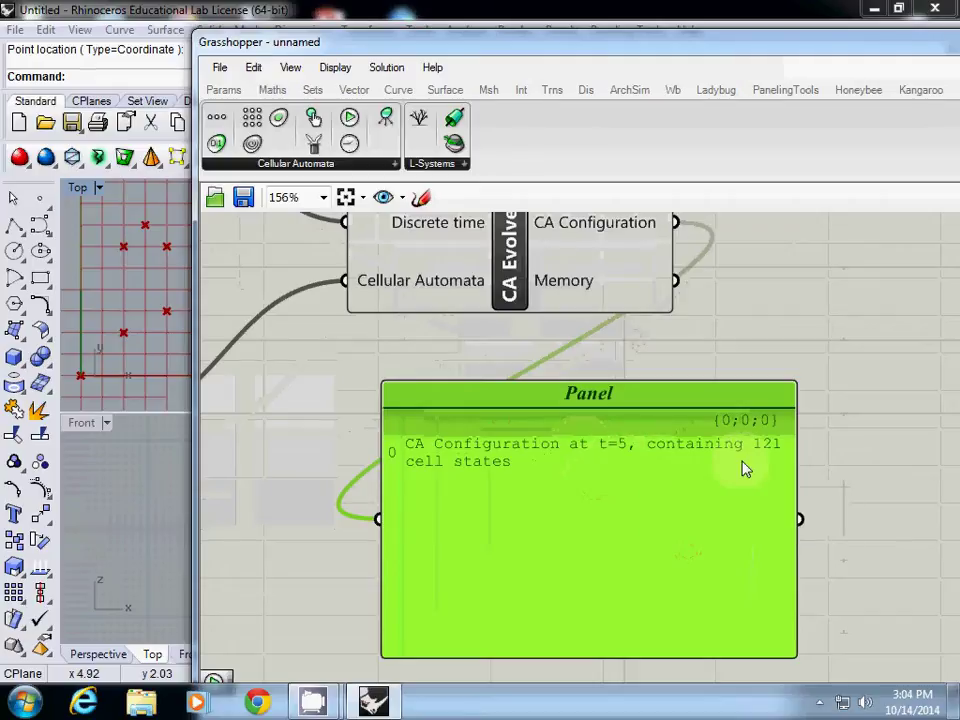
pyautogui.scroll(-4, 525, 466)
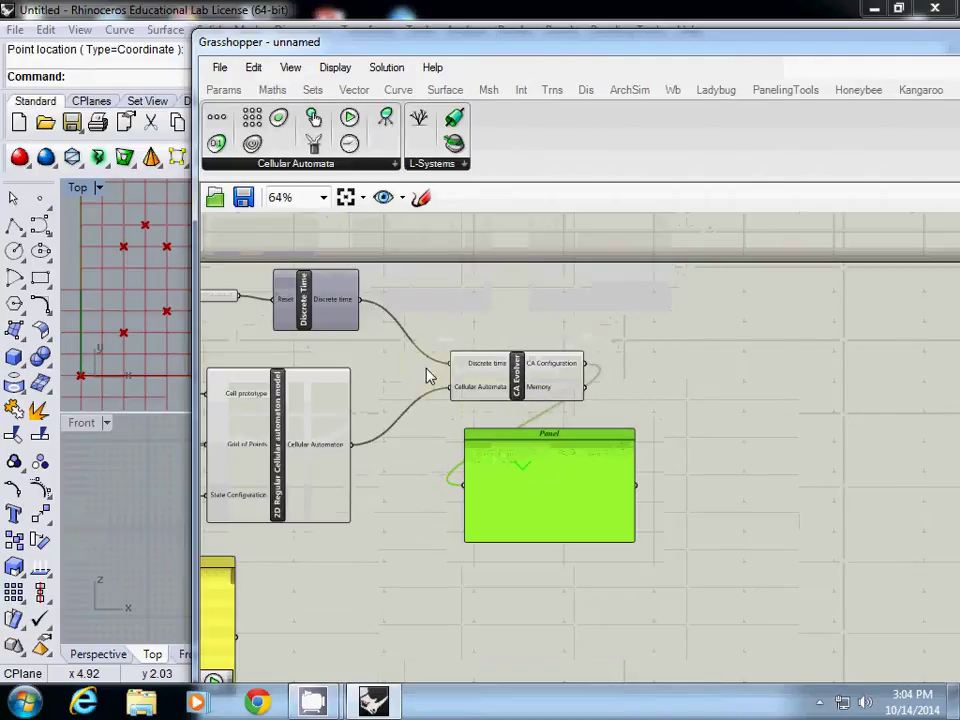
pyautogui.moveTo(234, 322); pyautogui.dragTo(401, 358, button='right')
pyautogui.scroll(3, 344, 336)
pyautogui.scroll(-2, 354, 341)
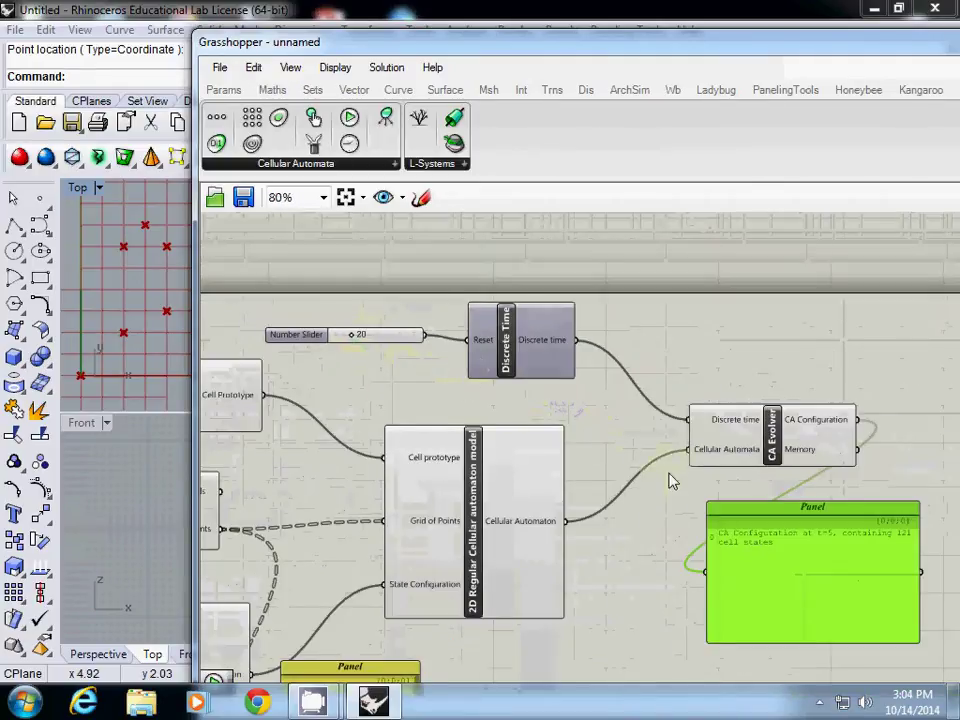
pyautogui.moveTo(774, 512); pyautogui.dragTo(571, 450, button='right')
pyautogui.moveTo(616, 421); pyautogui.dragTo(557, 414, button='right')
pyautogui.moveTo(708, 406); pyautogui.dragTo(602, 400, button='right')
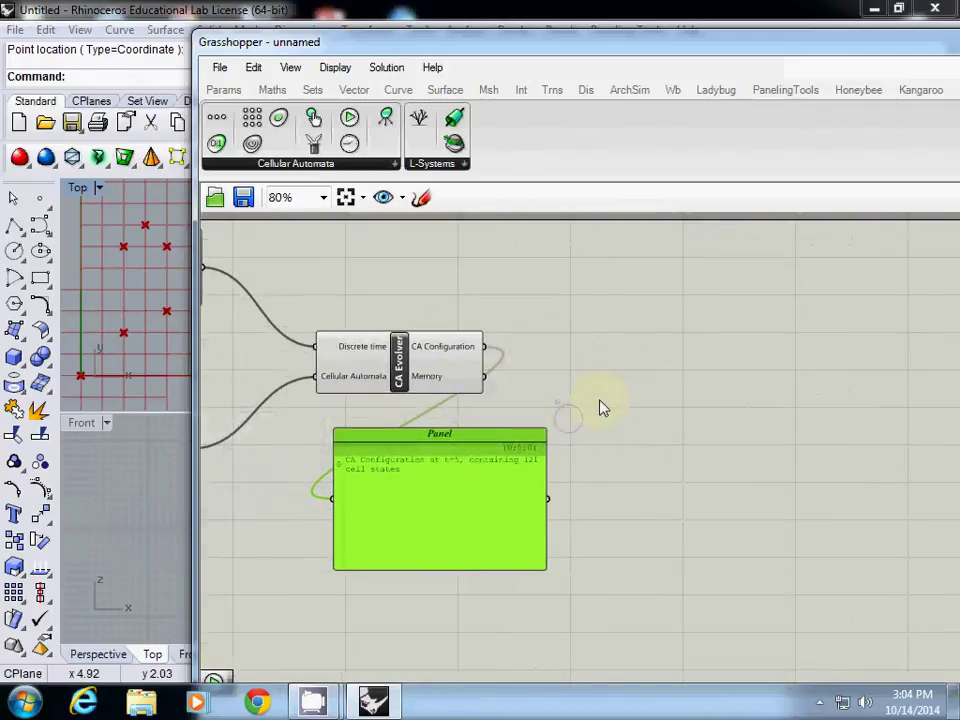
pyautogui.scroll(3, 609, 400)
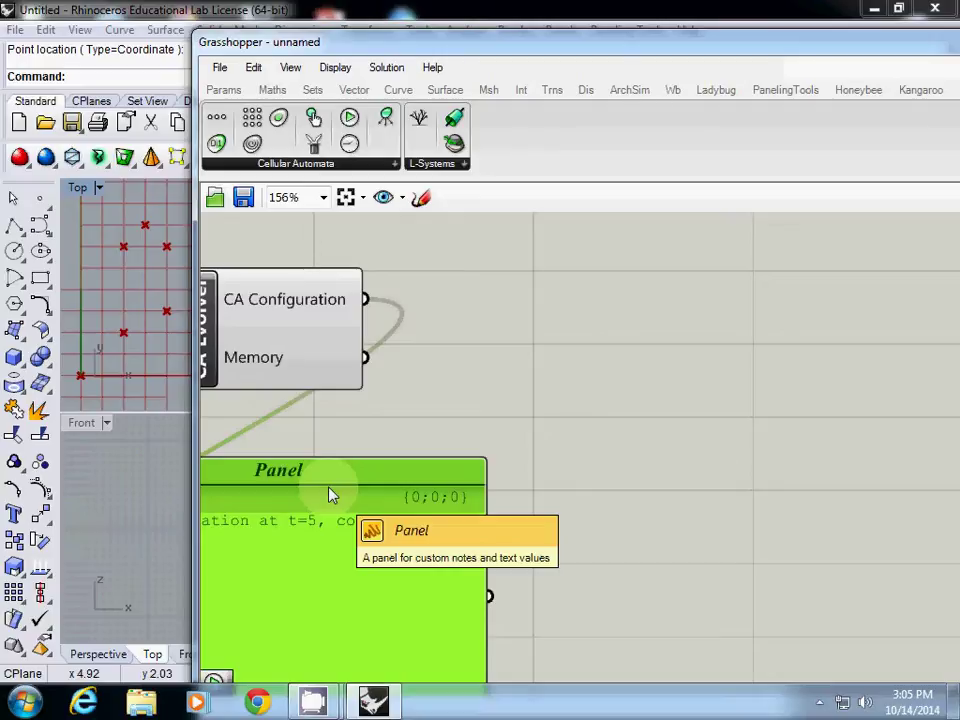
pyautogui.moveTo(377, 365); pyautogui.dragTo(532, 365, button='right')
pyautogui.moveTo(626, 409); pyautogui.dragTo(561, 415, button='right')
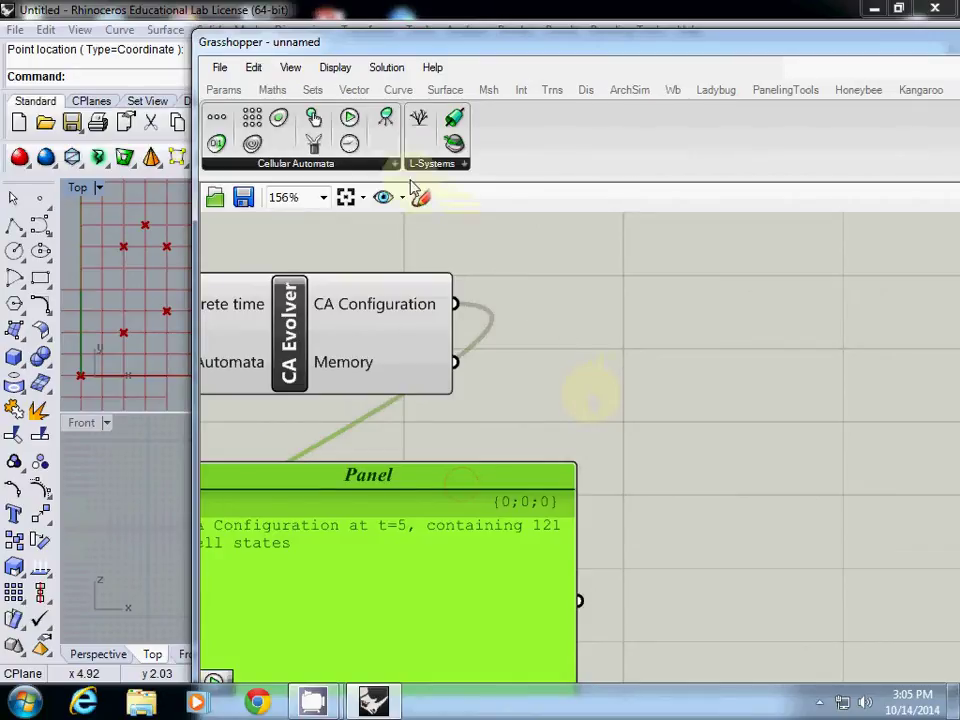
# Add a Cell Components component beside the CA Evolver and connect CA Configuration to its Cellular Automaton Configuration input.
pyautogui.click(384, 120)
pyautogui.click(722, 343)
pyautogui.moveTo(780, 476); pyautogui.dragTo(561, 469, button='right')
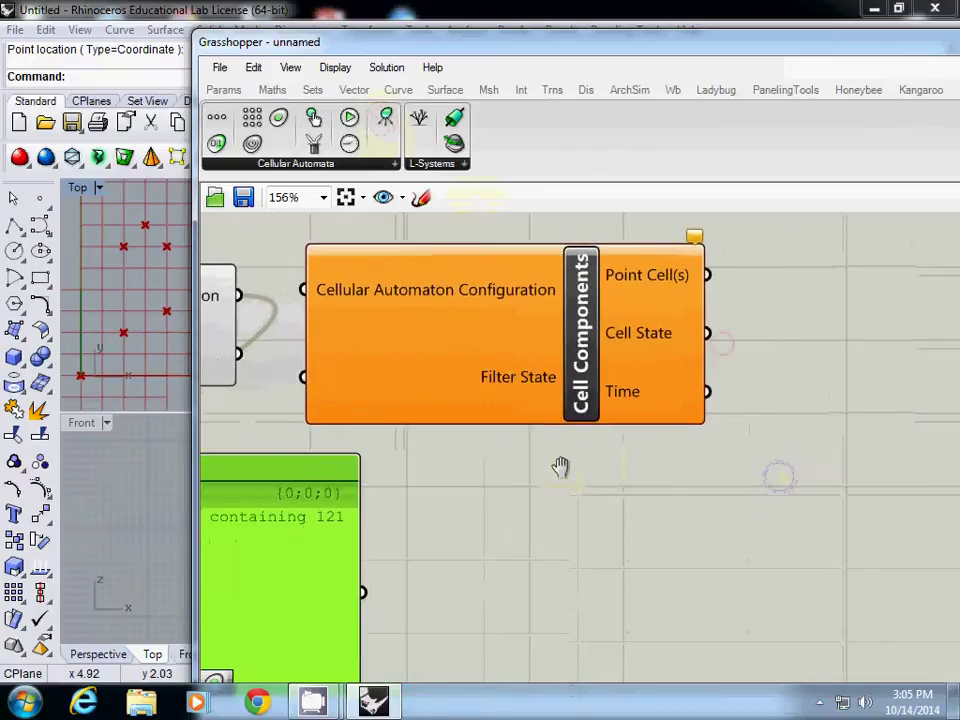
pyautogui.click(598, 397)
pyautogui.moveTo(600, 402); pyautogui.dragTo(720, 418, button='right')
pyautogui.scroll(-3, 430, 390)
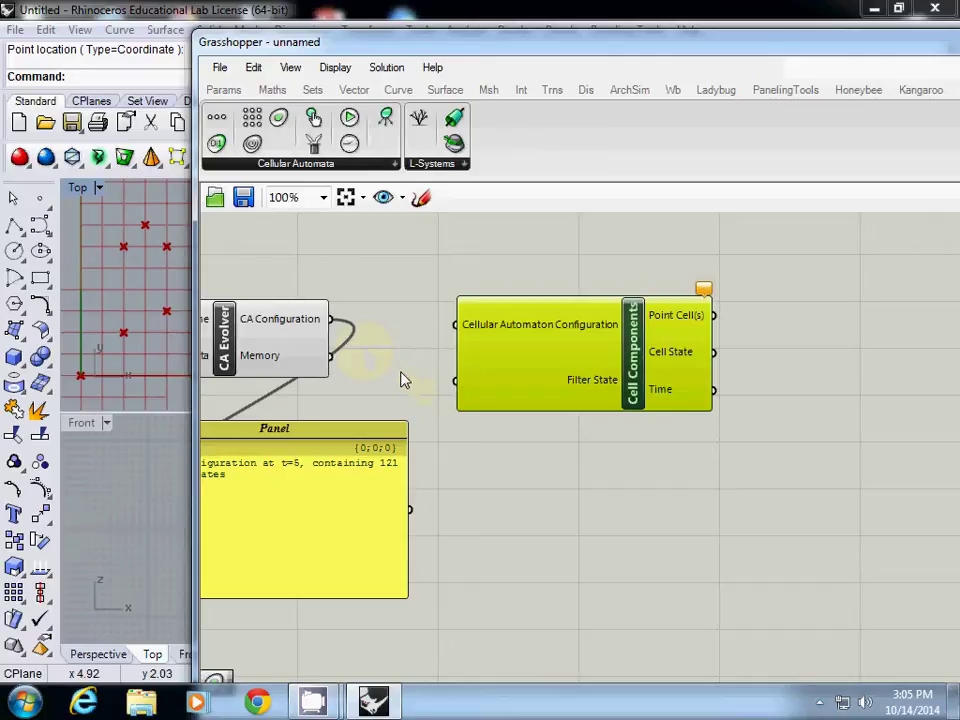
pyautogui.moveTo(330, 319); pyautogui.dragTo(452, 333)
pyautogui.moveTo(642, 360); pyautogui.dragTo(692, 353)
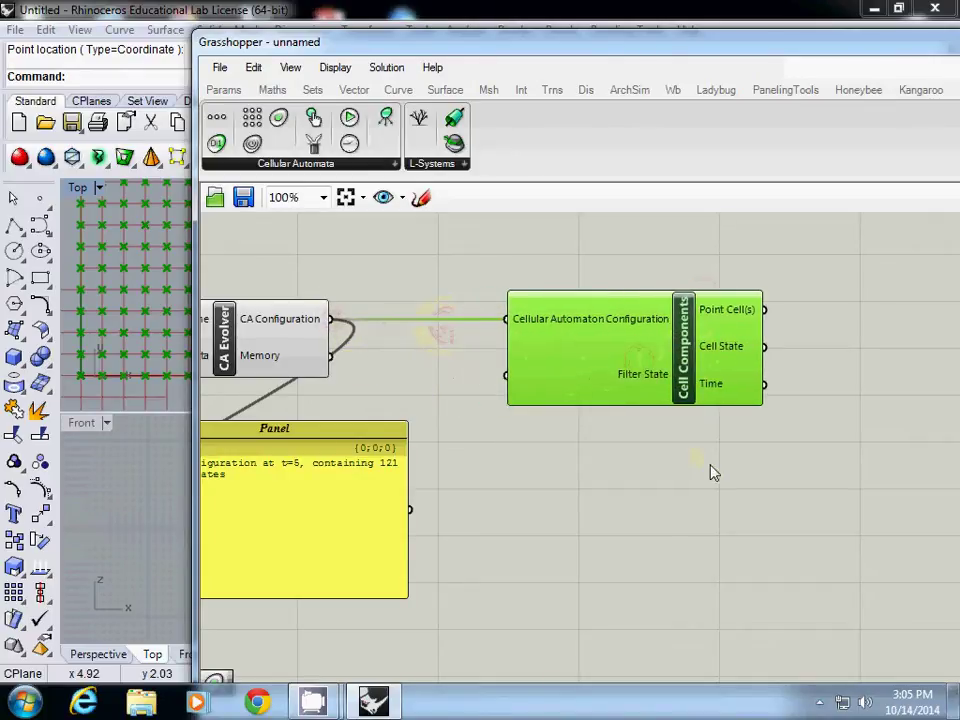
# Move the configuration panel below Cell Components, feed it the Point Cell(s) output instead, and enlarge it.
pyautogui.moveTo(704, 464); pyautogui.dragTo(495, 460, button='right')
pyautogui.moveTo(402, 445); pyautogui.dragTo(762, 428, button='right')
pyautogui.moveTo(496, 408); pyautogui.dragTo(859, 445)
pyautogui.moveTo(858, 451); pyautogui.dragTo(564, 414, button='right')
pyautogui.moveTo(637, 296); pyautogui.dragTo(399, 537)
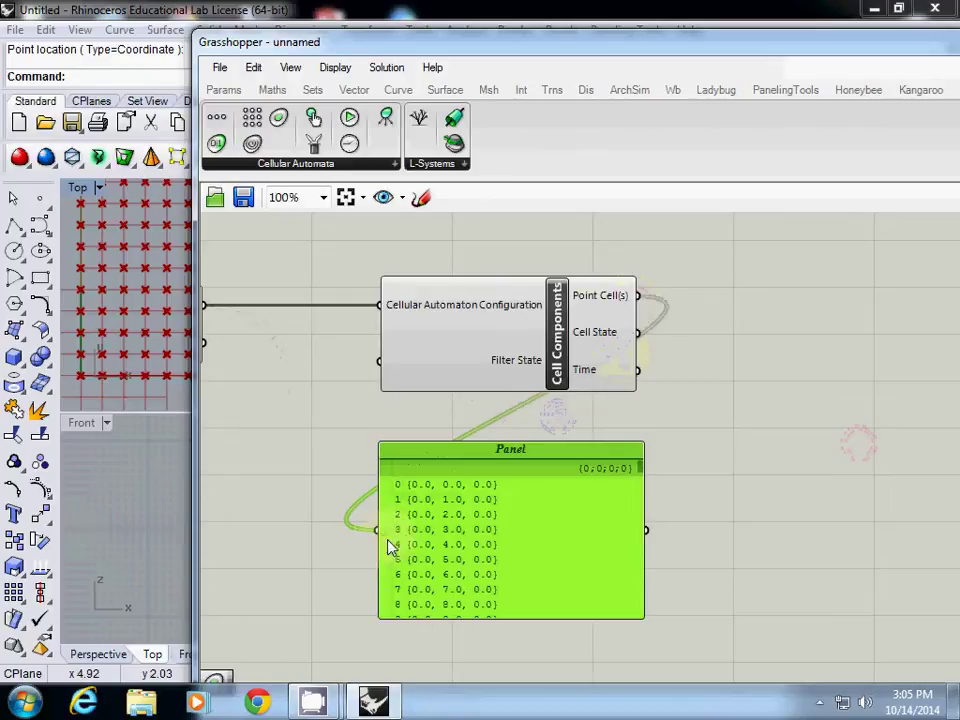
pyautogui.moveTo(641, 617); pyautogui.dragTo(658, 672)
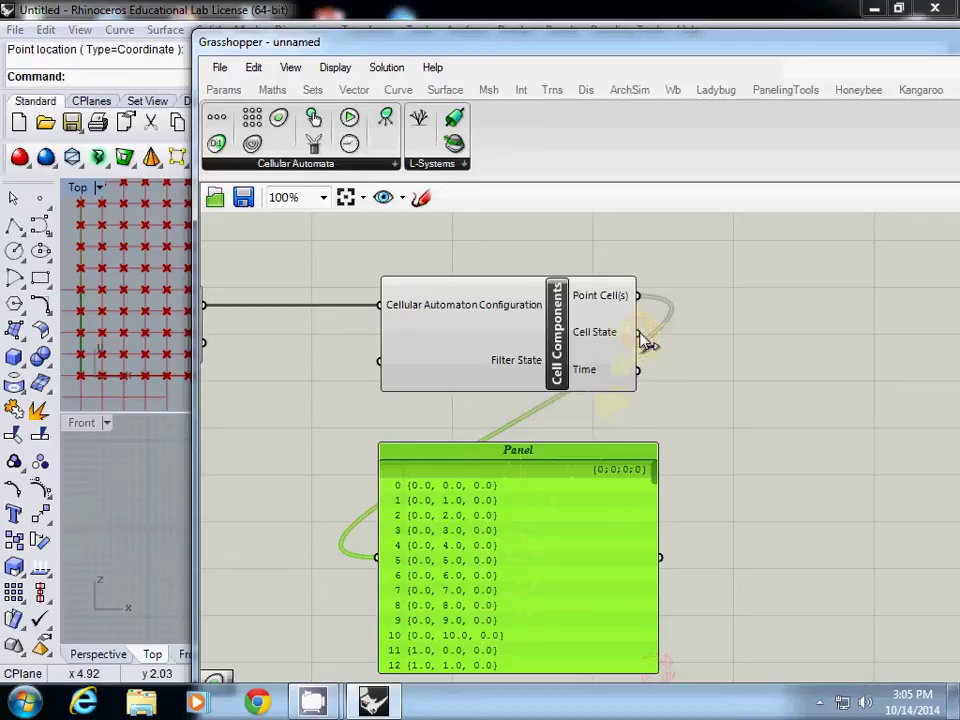
pyautogui.moveTo(514, 456); pyautogui.dragTo(357, 413)
# Add a second panel below Cell Components, beside the point cells panel.
pyautogui.click(677, 553)
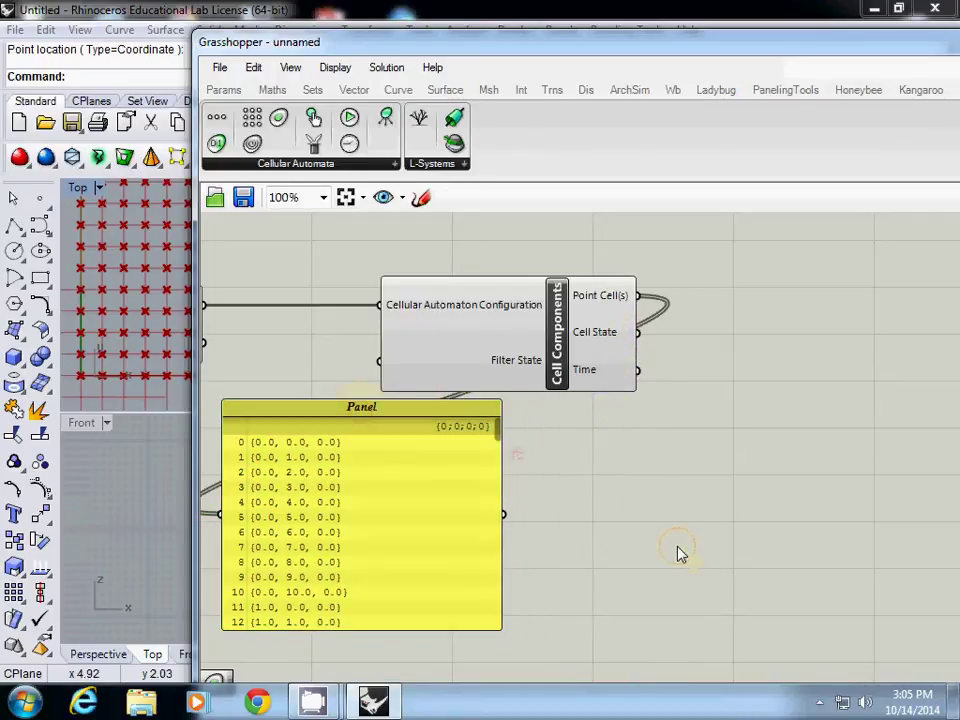
pyautogui.doubleClick(661, 541)
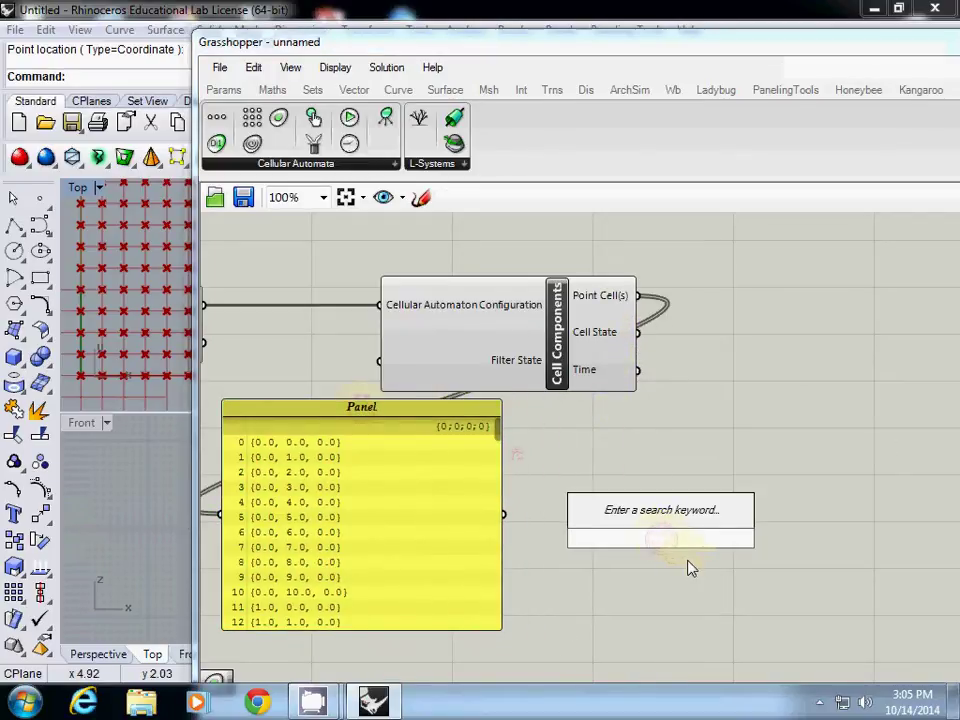
pyautogui.write('panel')
pyautogui.press('Return')
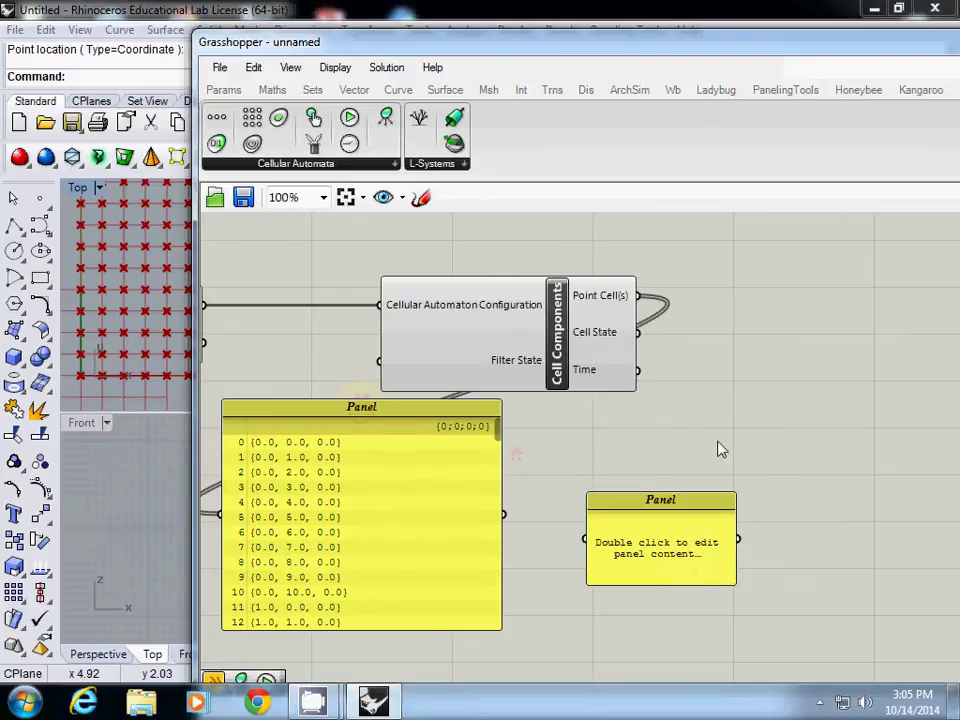
# Connect the Cell State output to the second panel, place it beside the point cells panel, enlarge it and look through its list.
pyautogui.moveTo(637, 332); pyautogui.dragTo(535, 418)
pyautogui.moveTo(596, 496); pyautogui.dragTo(617, 635)
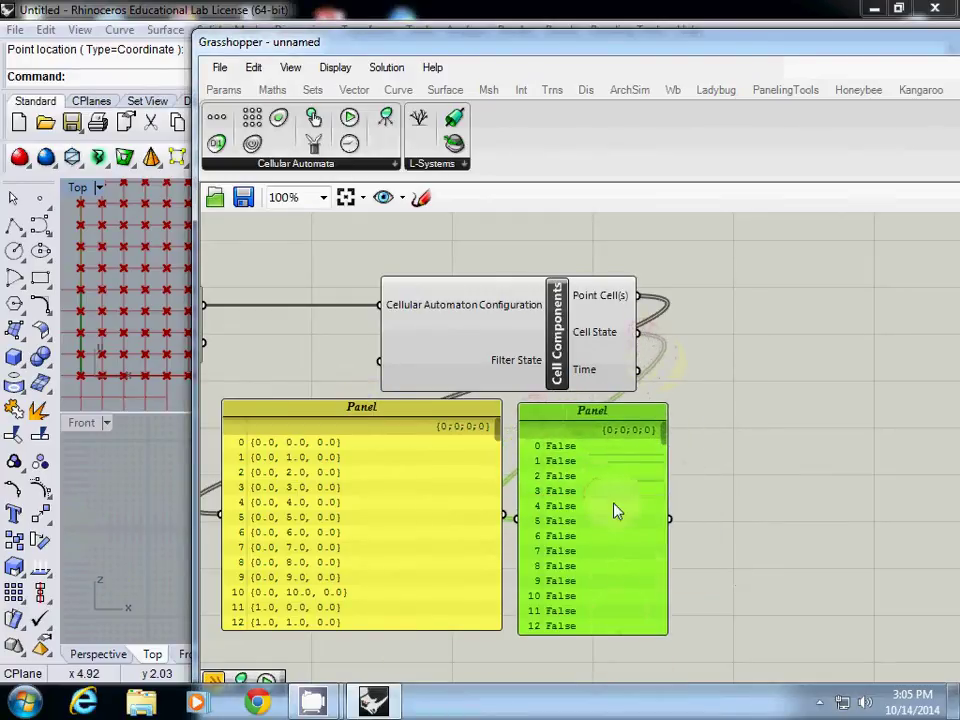
pyautogui.scroll(-2, 589, 545)
pyautogui.scroll(3, 620, 540)
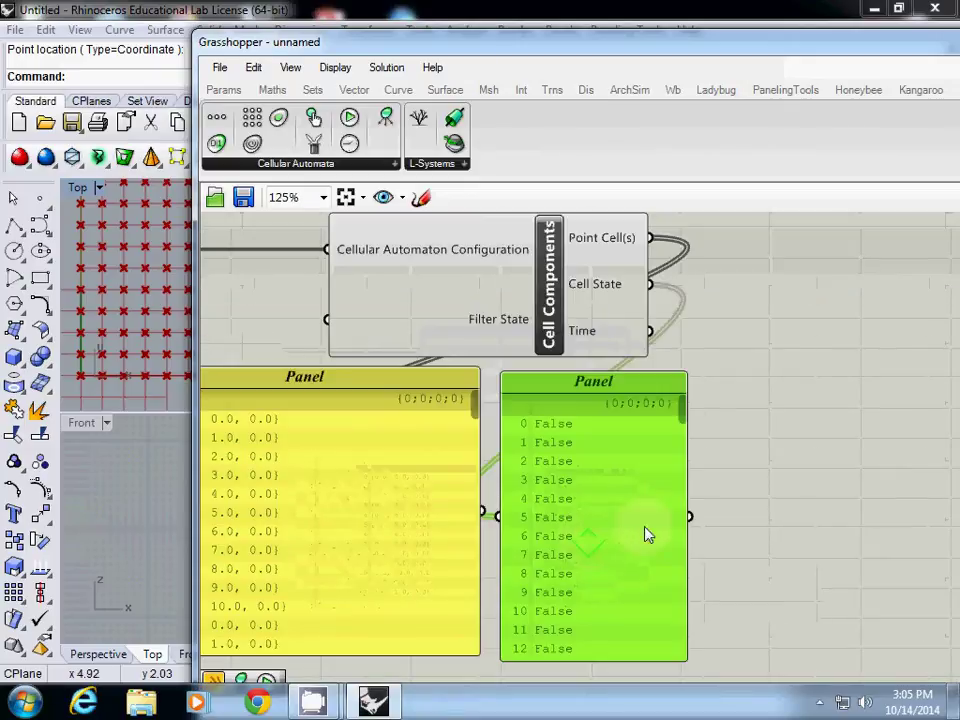
pyautogui.moveTo(681, 429); pyautogui.dragTo(695, 550)
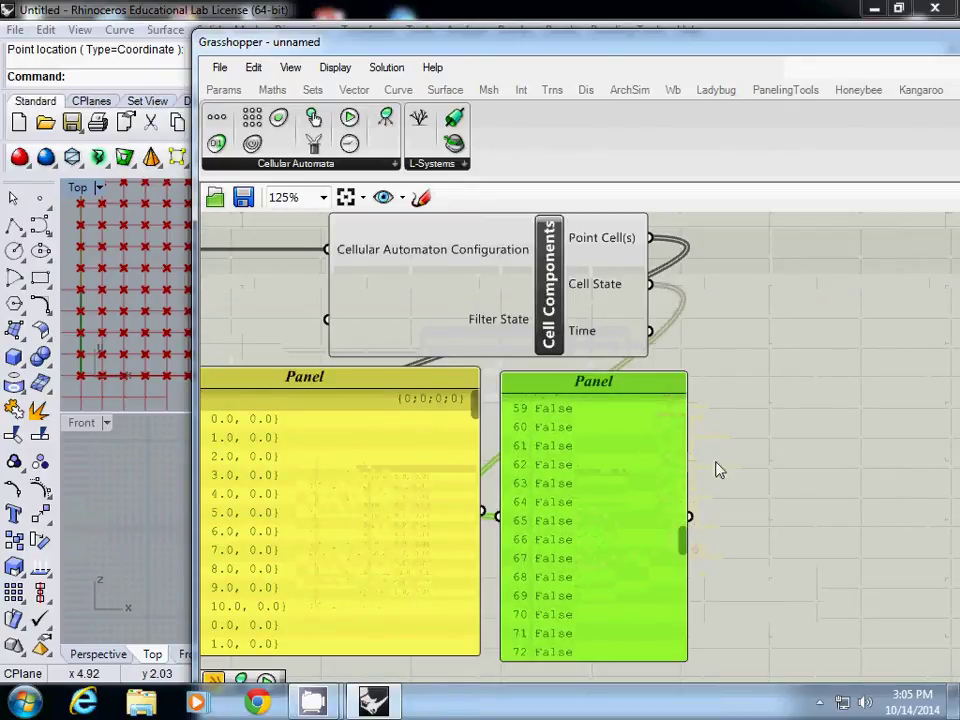
# Set the number slider feeding the Discrete Time component to 13.
pyautogui.moveTo(727, 448); pyautogui.dragTo(758, 446, button='right')
pyautogui.scroll(-3, 560, 445)
pyautogui.moveTo(415, 375); pyautogui.dragTo(582, 394, button='right')
pyautogui.moveTo(412, 368); pyautogui.dragTo(607, 397, button='right')
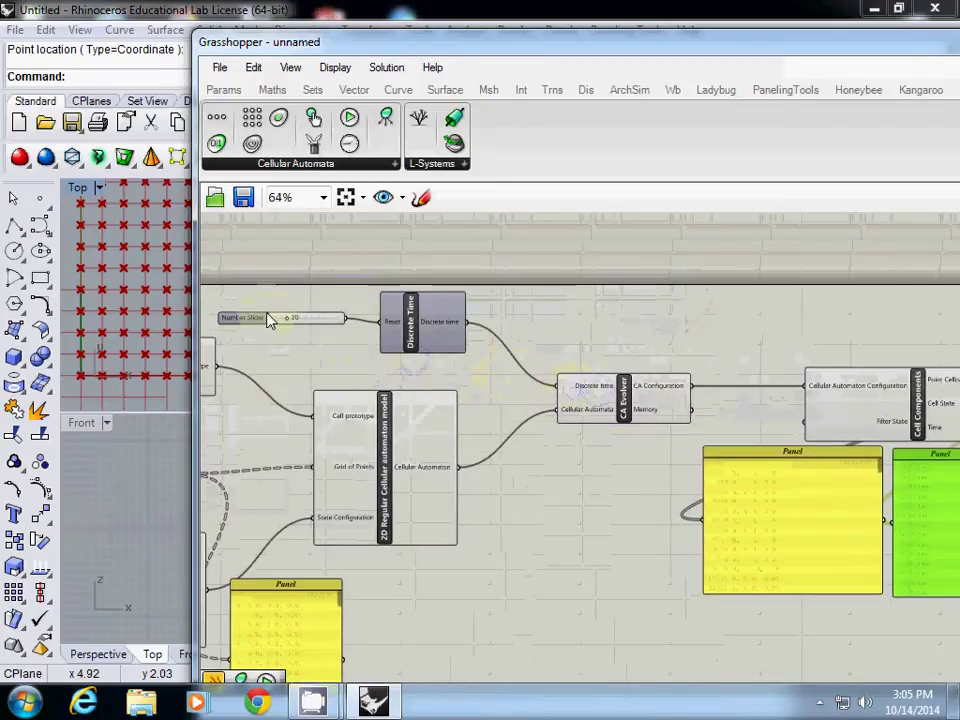
pyautogui.scroll(3, 278, 318)
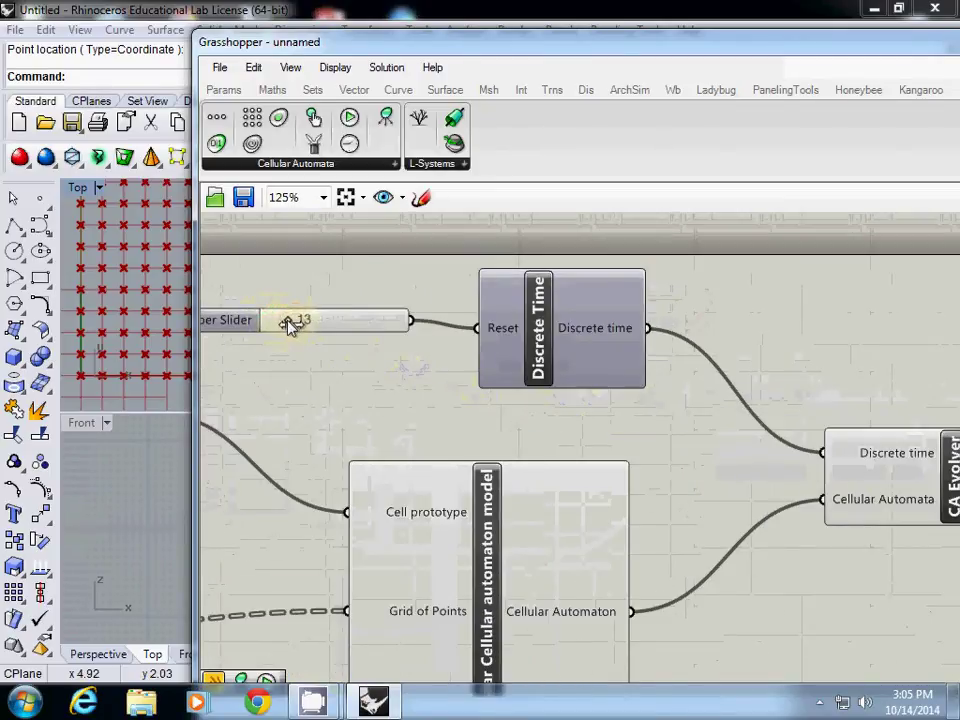
# Examine the cell state list and the chain from the grid and Custom State configuration to Cell Components.
pyautogui.scroll(-2, 640, 446)
pyautogui.moveTo(640, 447); pyautogui.dragTo(410, 380, button='right')
pyautogui.moveTo(757, 449); pyautogui.dragTo(483, 388, button='right')
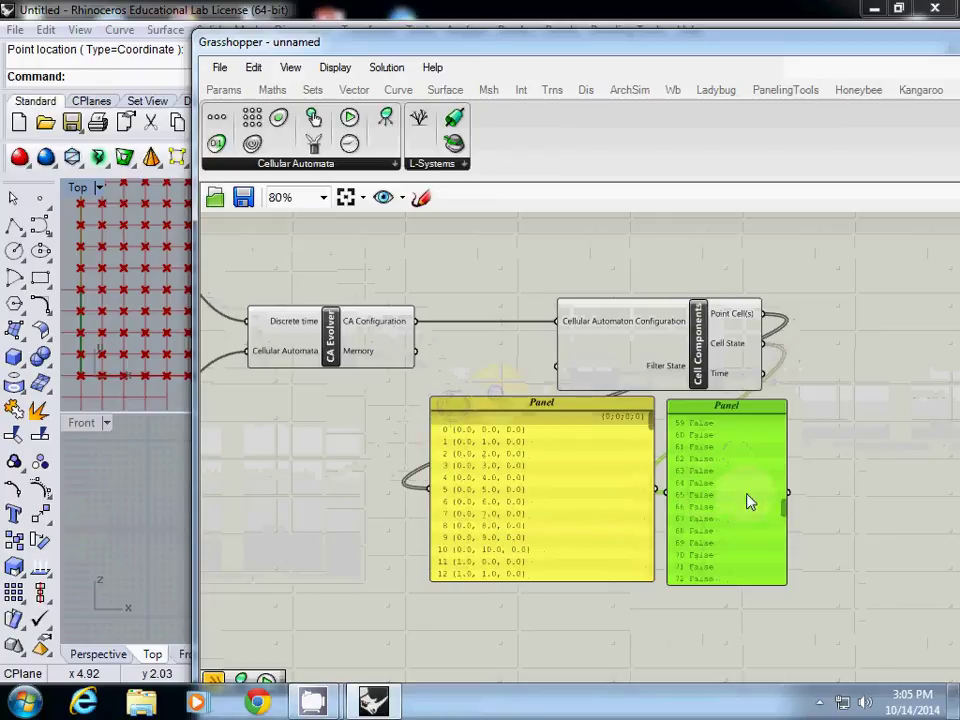
pyautogui.moveTo(782, 508); pyautogui.dragTo(792, 562)
pyautogui.moveTo(789, 514); pyautogui.dragTo(792, 421)
pyautogui.moveTo(440, 483); pyautogui.dragTo(490, 500, button='right')
pyautogui.moveTo(422, 474); pyautogui.dragTo(472, 466, button='right')
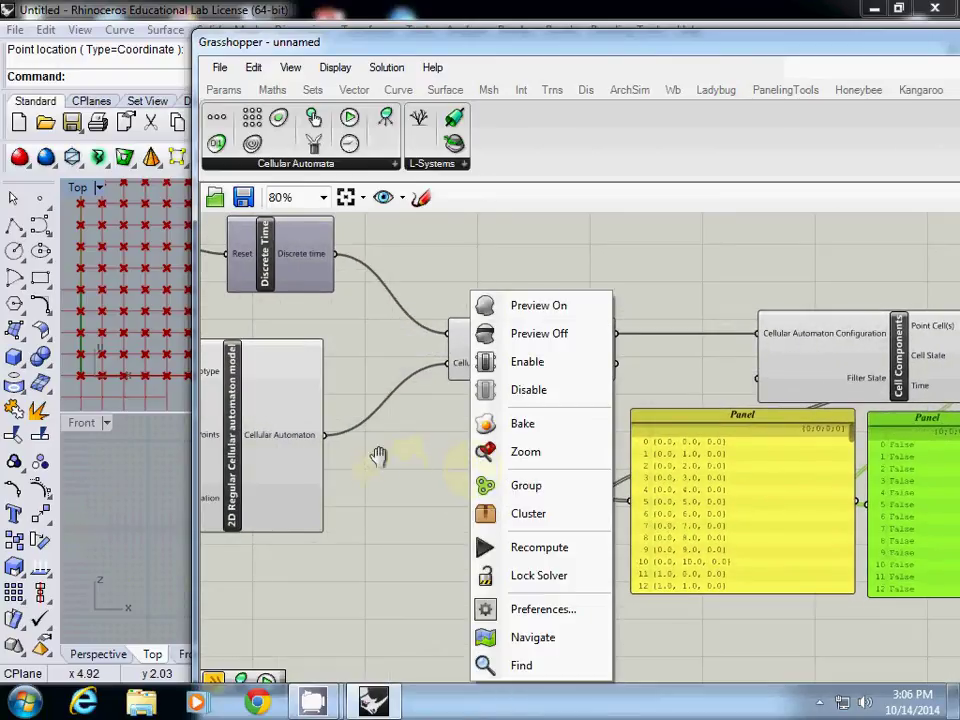
pyautogui.moveTo(570, 398); pyautogui.dragTo(452, 409, button='right')
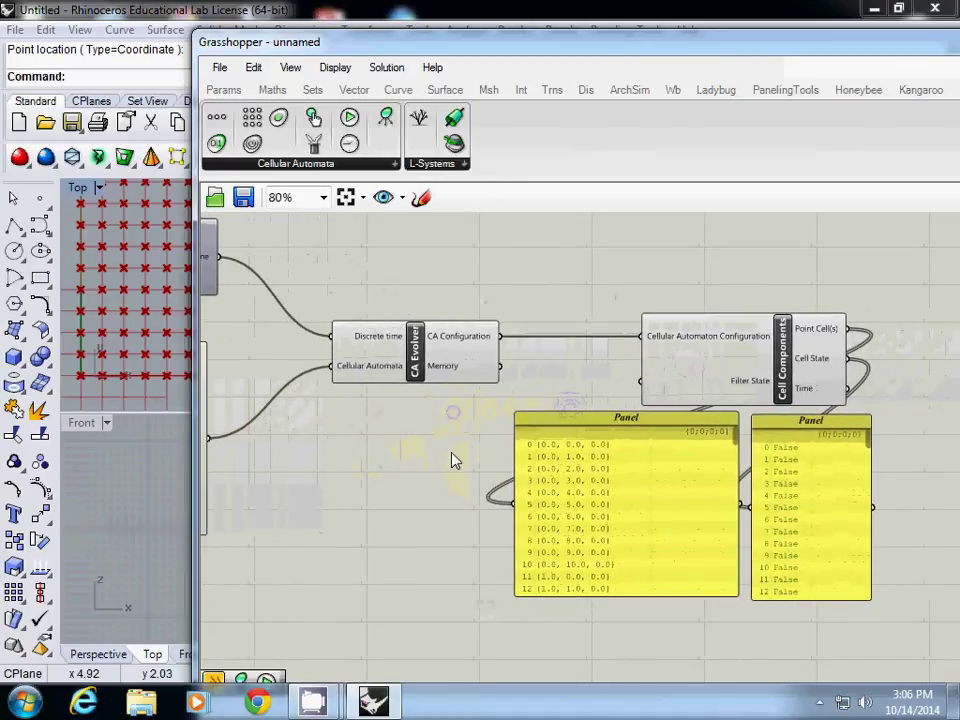
pyautogui.scroll(-2, 380, 468)
pyautogui.moveTo(380, 468); pyautogui.dragTo(598, 450, button='right')
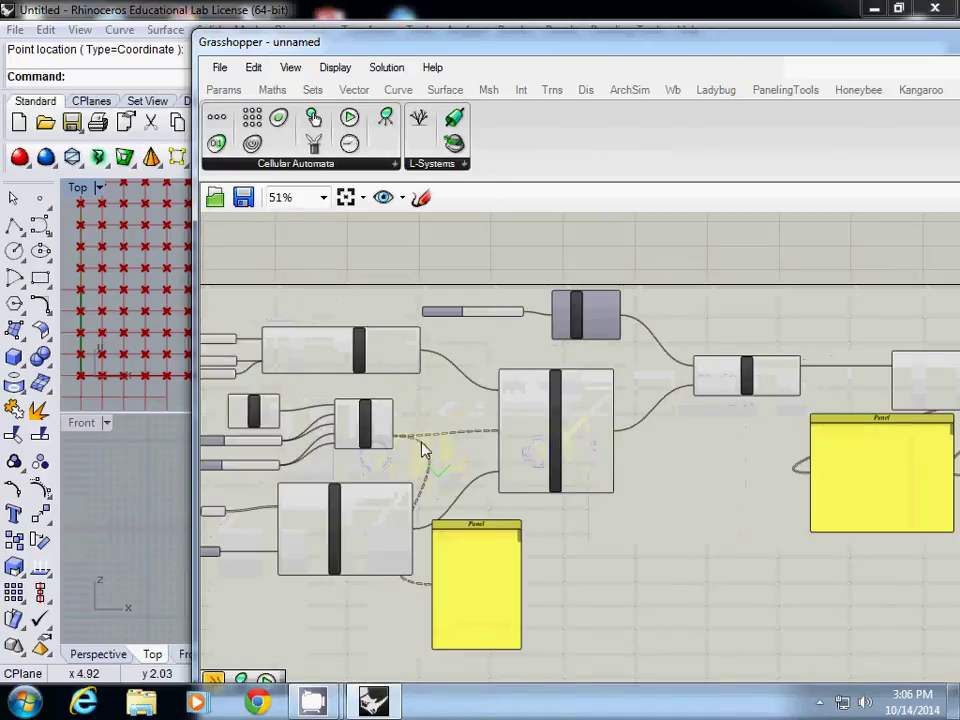
pyautogui.scroll(2, 422, 447)
pyautogui.moveTo(422, 447); pyautogui.dragTo(490, 405, button='right')
pyautogui.moveTo(738, 462); pyautogui.dragTo(518, 457, button='right')
pyautogui.scroll(-1, 503, 460)
pyautogui.rightClick(501, 461)
pyautogui.moveTo(719, 435); pyautogui.dragTo(561, 479, button='right')
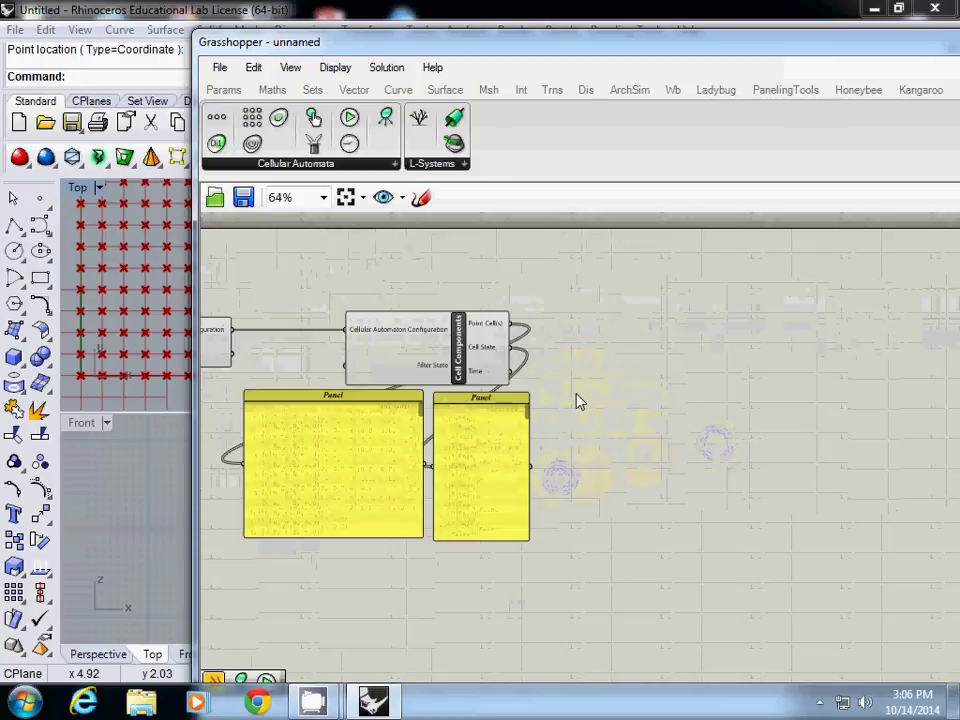
# Check the Boolean's set value and the points stored in the Point parameter feeding the Custom State configuration.
pyautogui.moveTo(580, 400); pyautogui.dragTo(745, 398, button='right')
pyautogui.moveTo(429, 423); pyautogui.dragTo(744, 417, button='right')
pyautogui.scroll(-3, 521, 443)
pyautogui.moveTo(407, 450); pyautogui.dragTo(610, 401, button='right')
pyautogui.scroll(6, 438, 450)
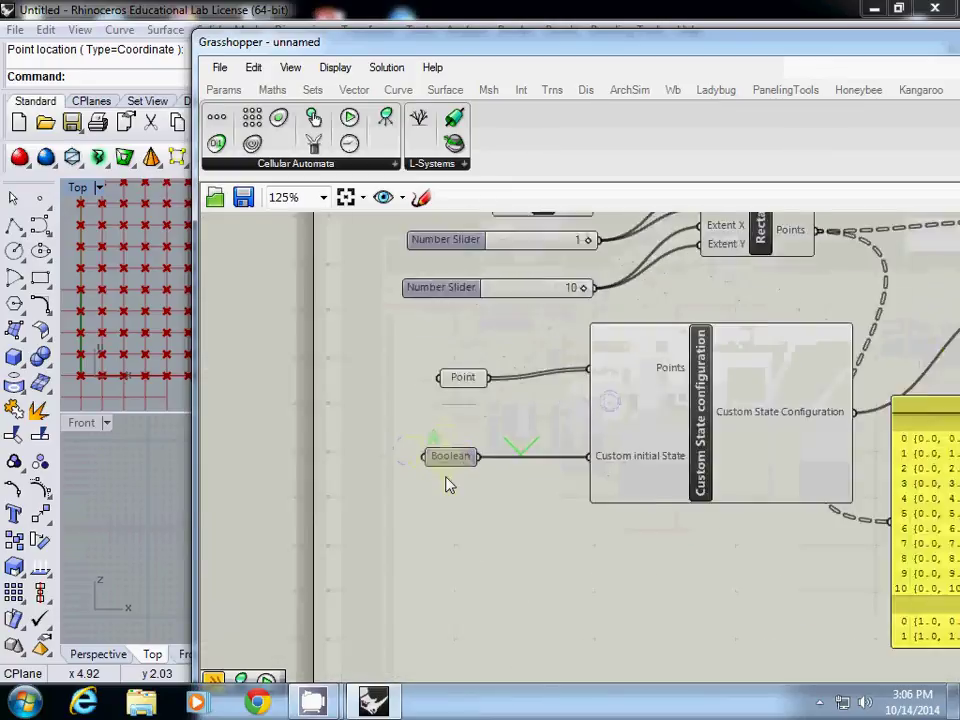
pyautogui.scroll(1, 448, 484)
pyautogui.click(450, 456)
pyautogui.rightClick(450, 456)
pyautogui.moveTo(557, 521)
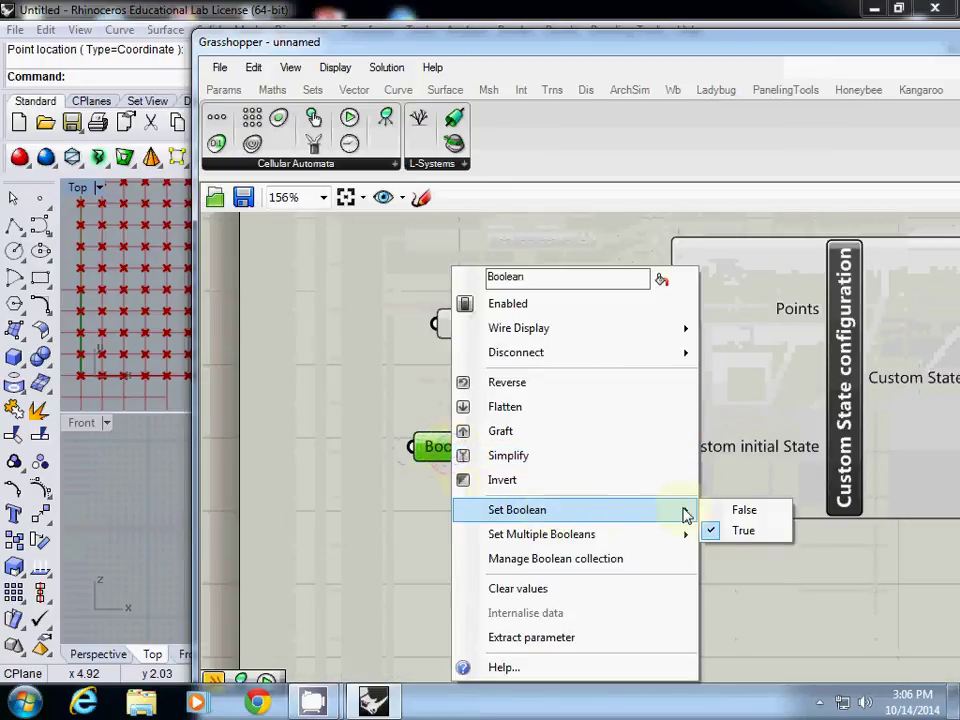
pyautogui.click(398, 506)
pyautogui.click(470, 334)
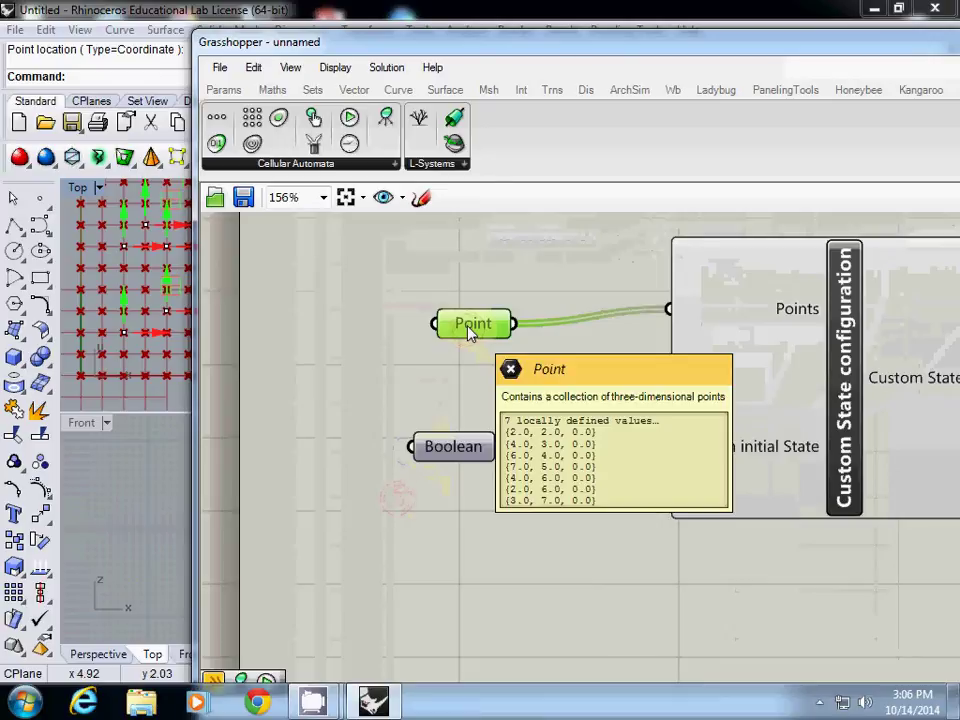
# Compare the coordinates in the point cells panel with the entries in the cell state panel.
pyautogui.scroll(-2, 625, 378)
pyautogui.moveTo(625, 378); pyautogui.dragTo(450, 400, button='right')
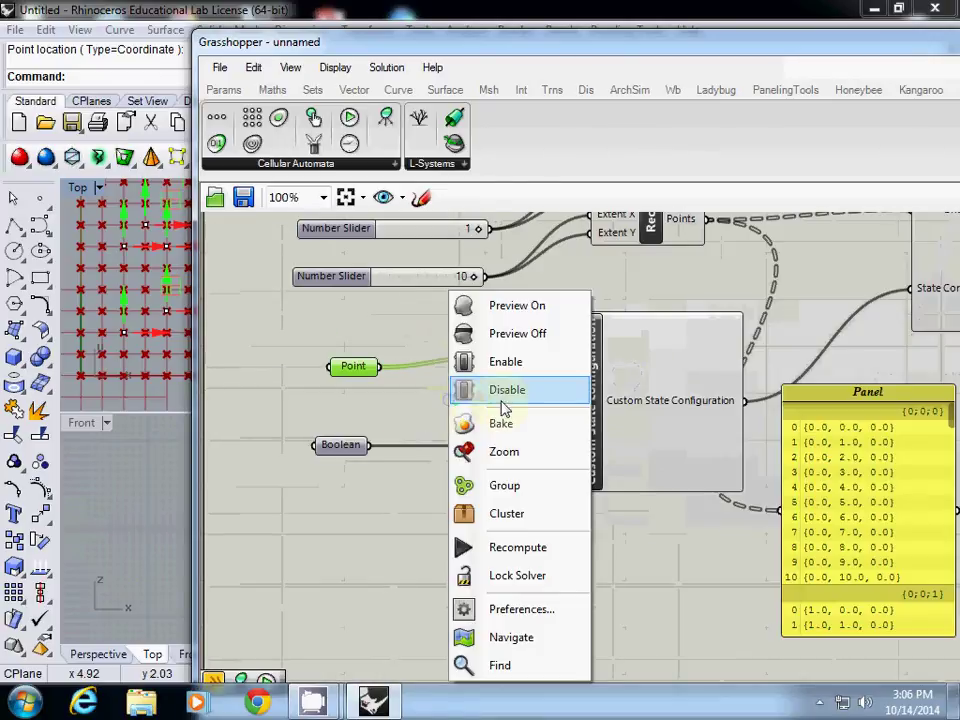
pyautogui.moveTo(642, 400); pyautogui.dragTo(538, 398, button='right')
pyautogui.moveTo(654, 469); pyautogui.dragTo(510, 497, button='right')
pyautogui.scroll(-3, 581, 485)
pyautogui.moveTo(705, 441); pyautogui.dragTo(523, 445, button='right')
pyautogui.moveTo(735, 439); pyautogui.dragTo(505, 443, button='right')
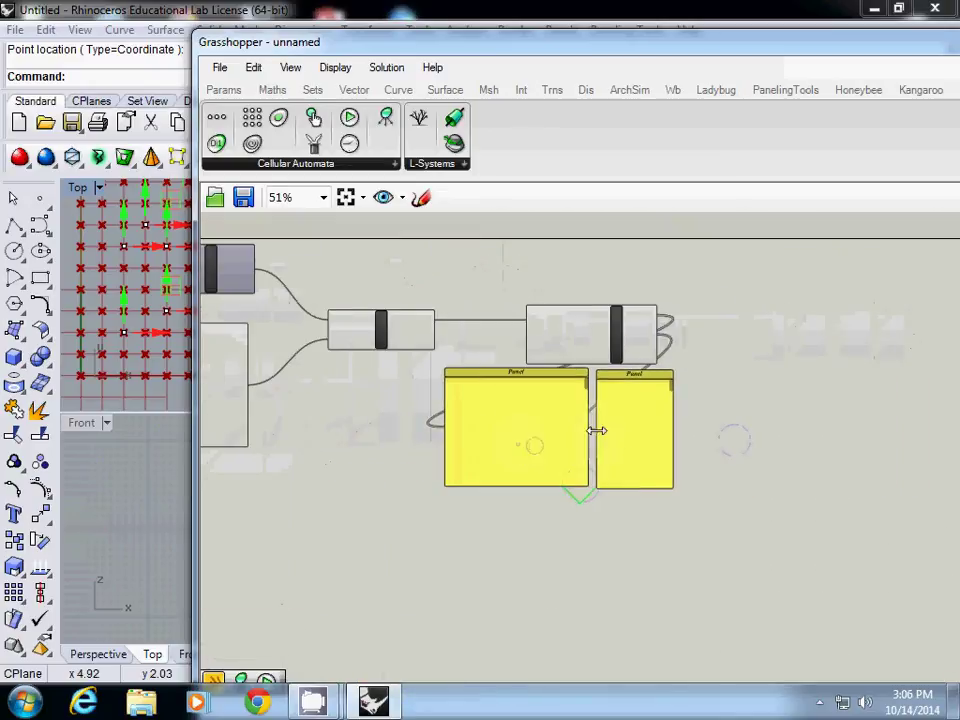
pyautogui.moveTo(640, 417); pyautogui.dragTo(576, 430, button='right')
pyautogui.scroll(3, 642, 359)
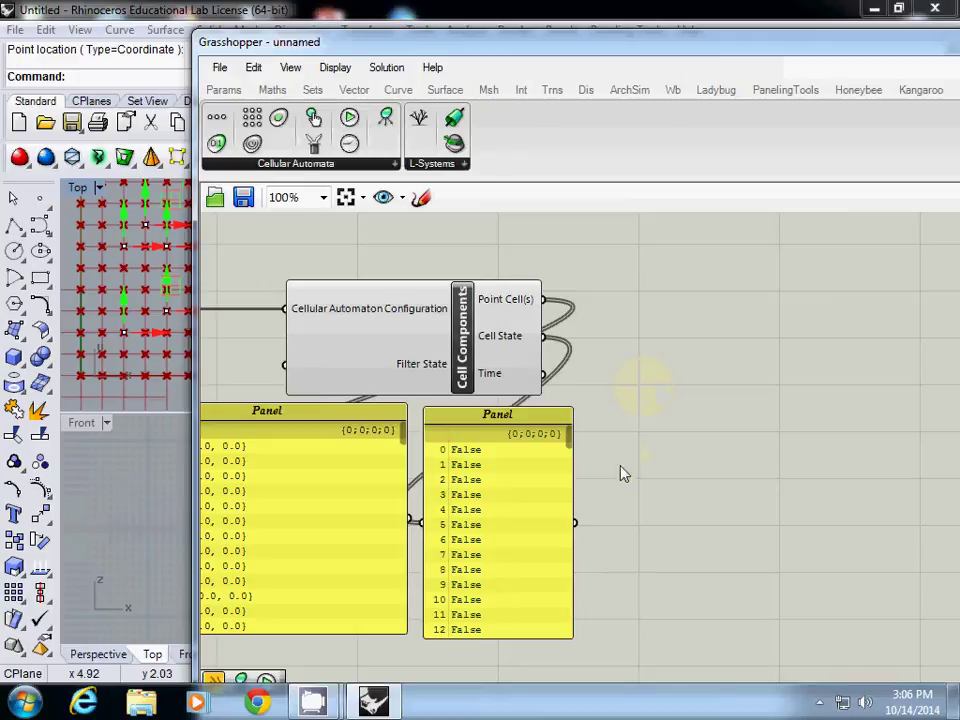
pyautogui.moveTo(497, 417); pyautogui.dragTo(577, 410, button='right')
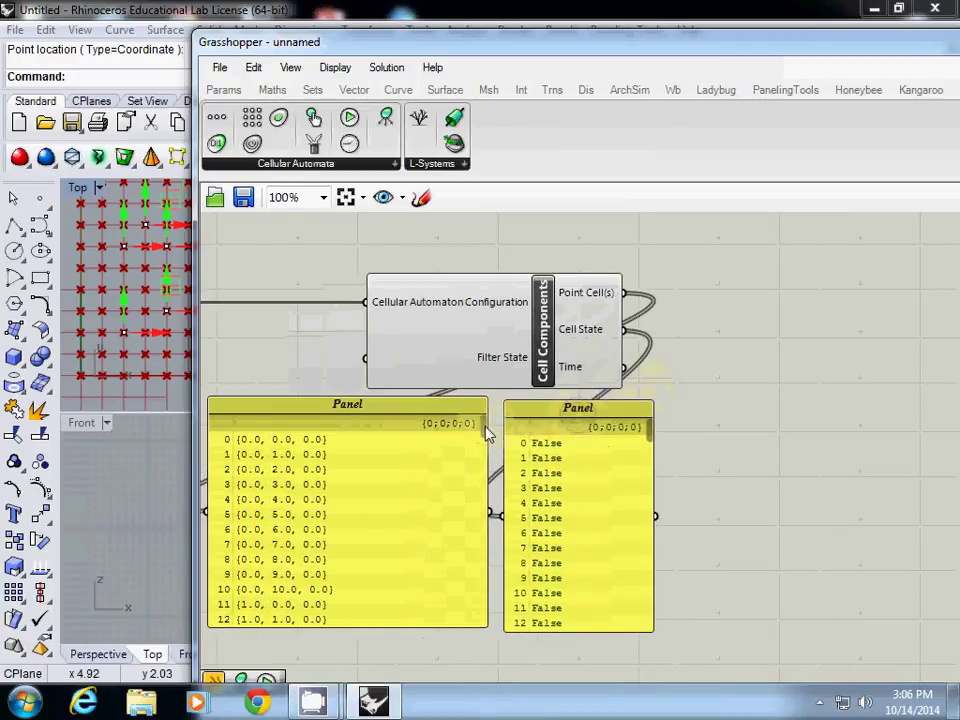
pyautogui.moveTo(484, 433); pyautogui.dragTo(483, 477)
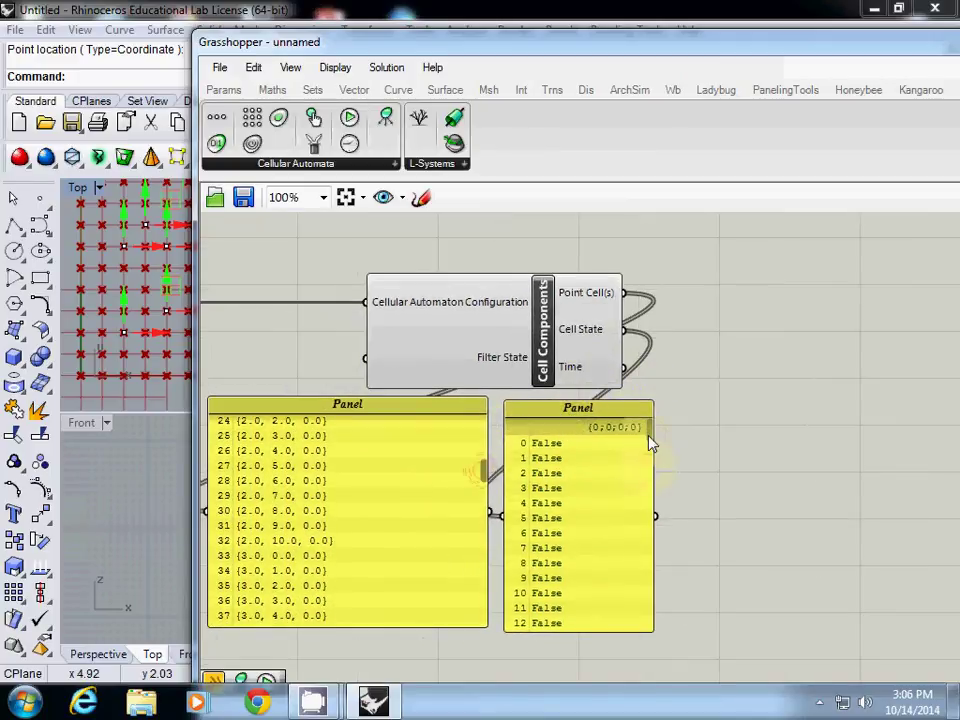
pyautogui.moveTo(649, 441); pyautogui.dragTo(647, 592)
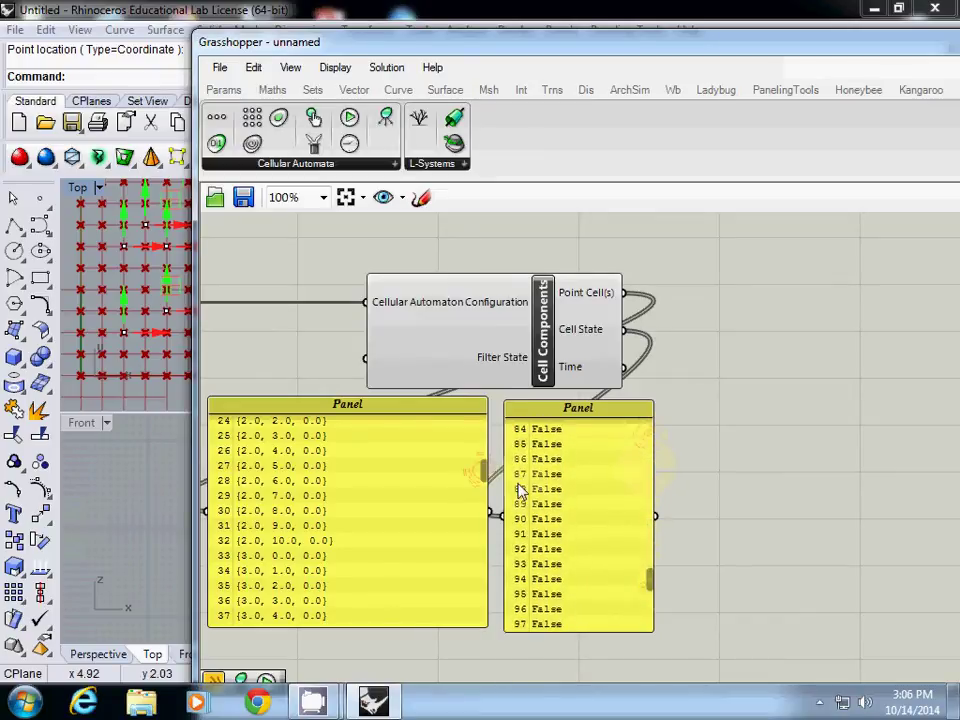
# Set one point at x 8, y 1 in the Top viewport for the Point parameter of the Custom State configuration.
pyautogui.scroll(-2, 385, 465)
pyautogui.moveTo(385, 465); pyautogui.dragTo(661, 445, button='right')
pyautogui.moveTo(292, 430); pyautogui.dragTo(486, 440, button='right')
pyautogui.scroll(-3, 486, 440)
pyautogui.moveTo(395, 447); pyautogui.dragTo(611, 444, button='right')
pyautogui.scroll(5, 613, 445)
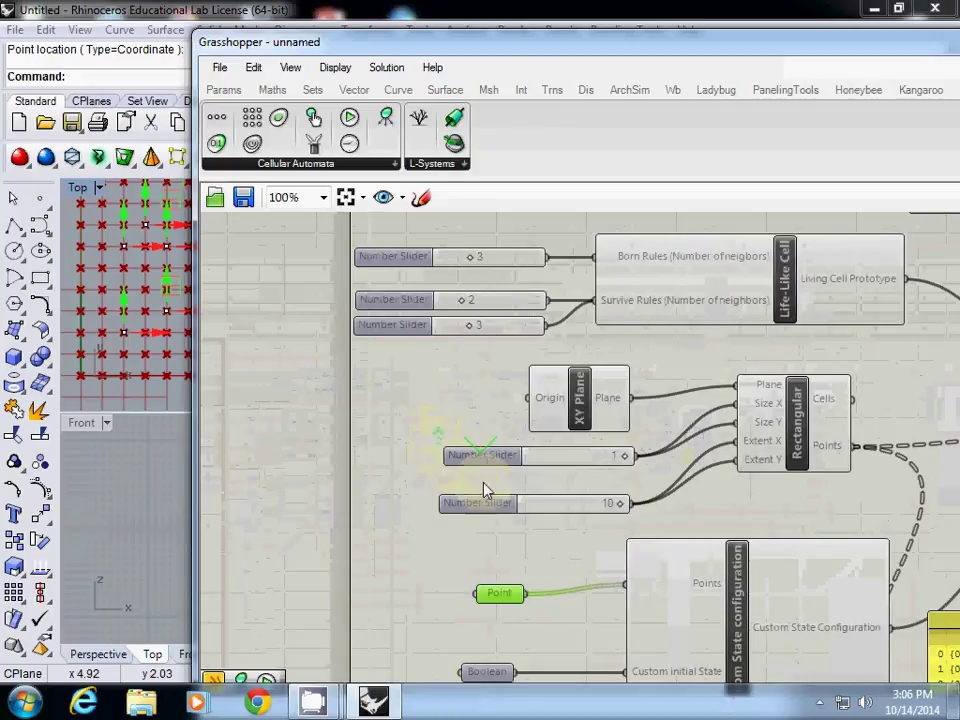
pyautogui.moveTo(486, 491); pyautogui.dragTo(493, 366, button='right')
pyautogui.rightClick(468, 456)
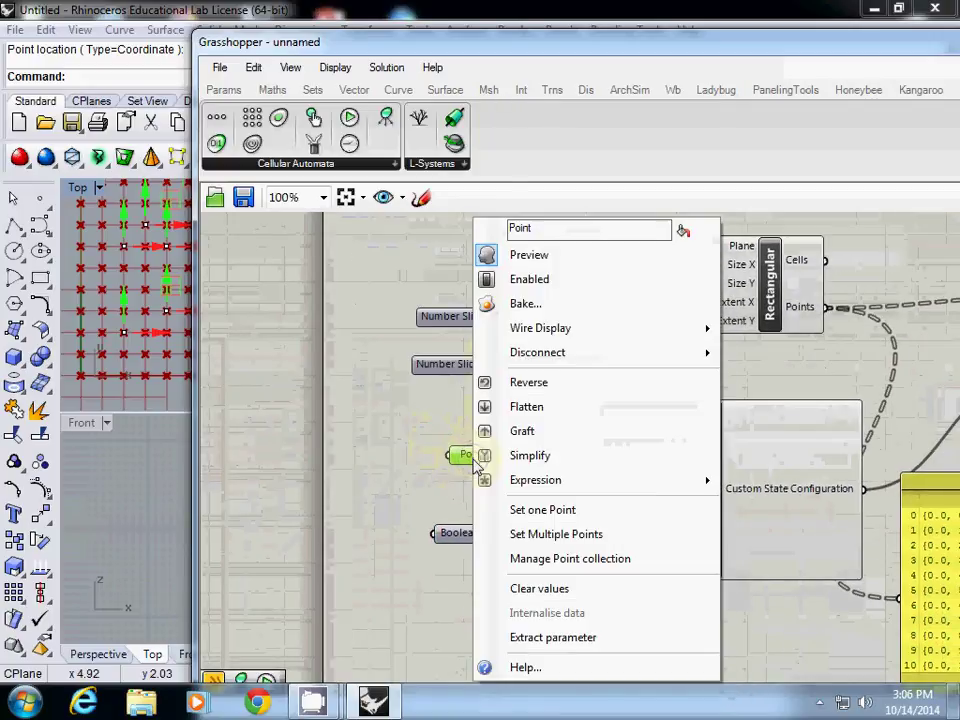
pyautogui.click(542, 509)
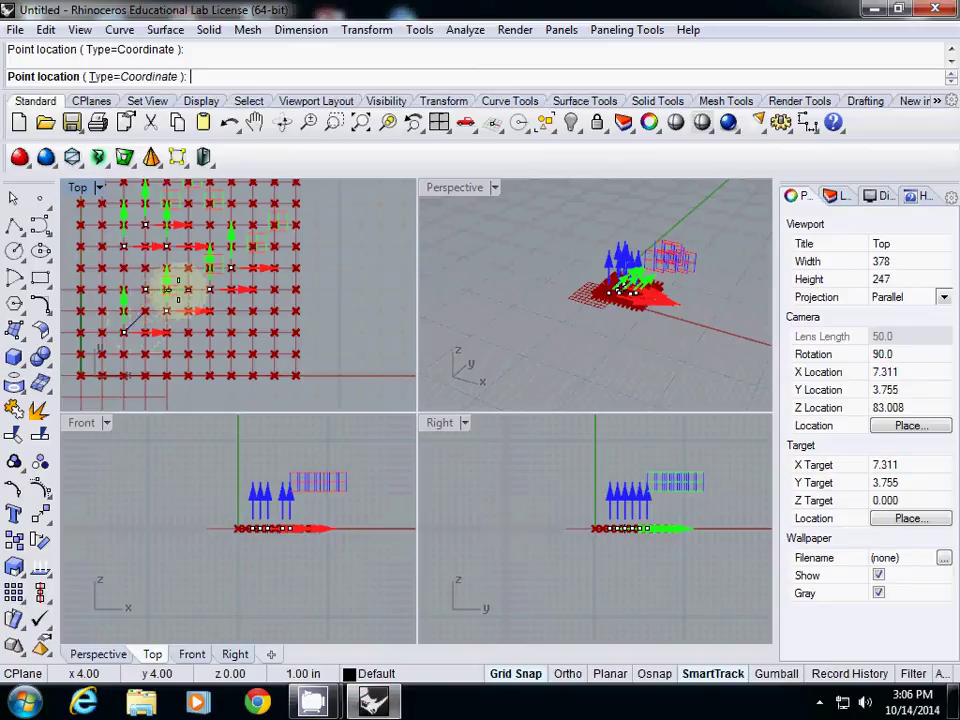
pyautogui.click(252, 355)
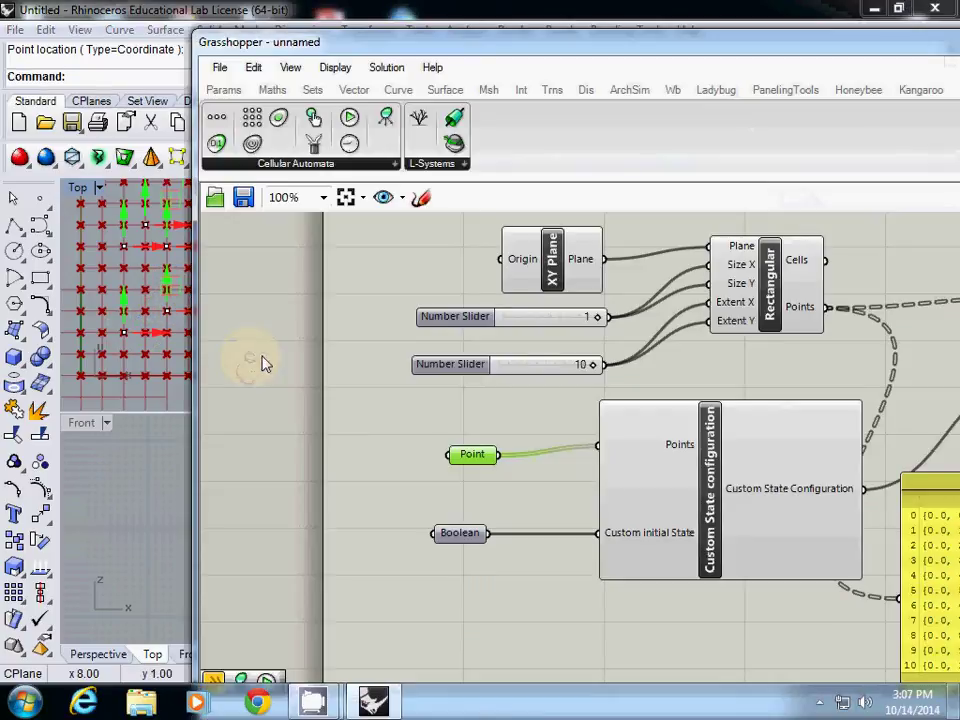
# Examine the connections from the rectangular grid and Custom State configuration through the 2D automaton model to the CA Evolver.
pyautogui.scroll(-3, 669, 438)
pyautogui.scroll(3, 669, 438)
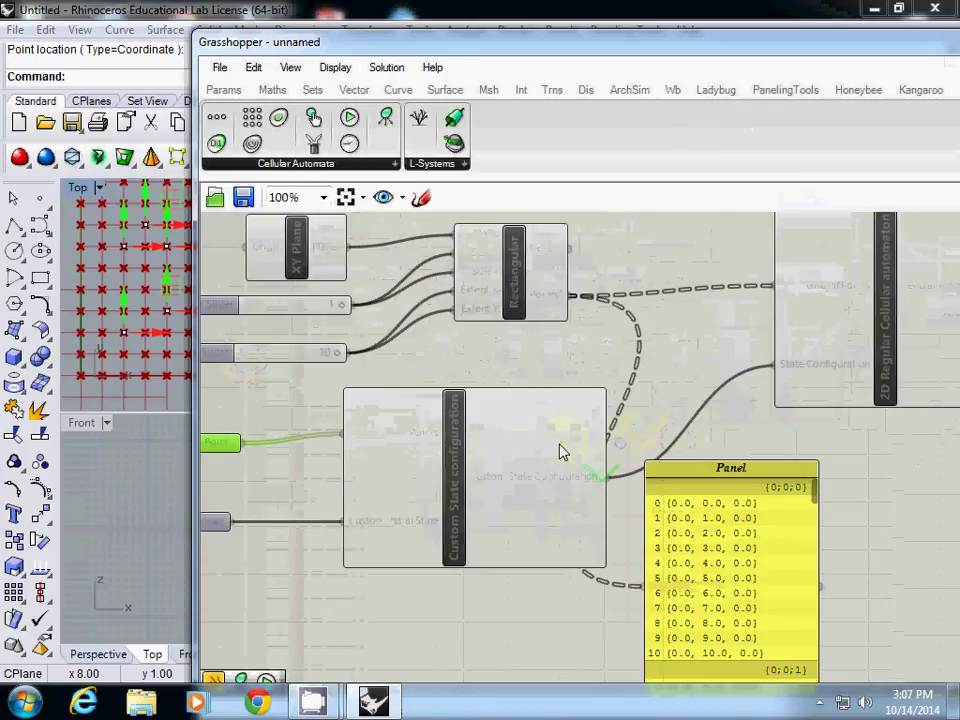
pyautogui.moveTo(627, 447); pyautogui.dragTo(652, 494, button='right')
pyautogui.rightClick(652, 494)
pyautogui.moveTo(589, 419); pyautogui.dragTo(542, 429, button='right')
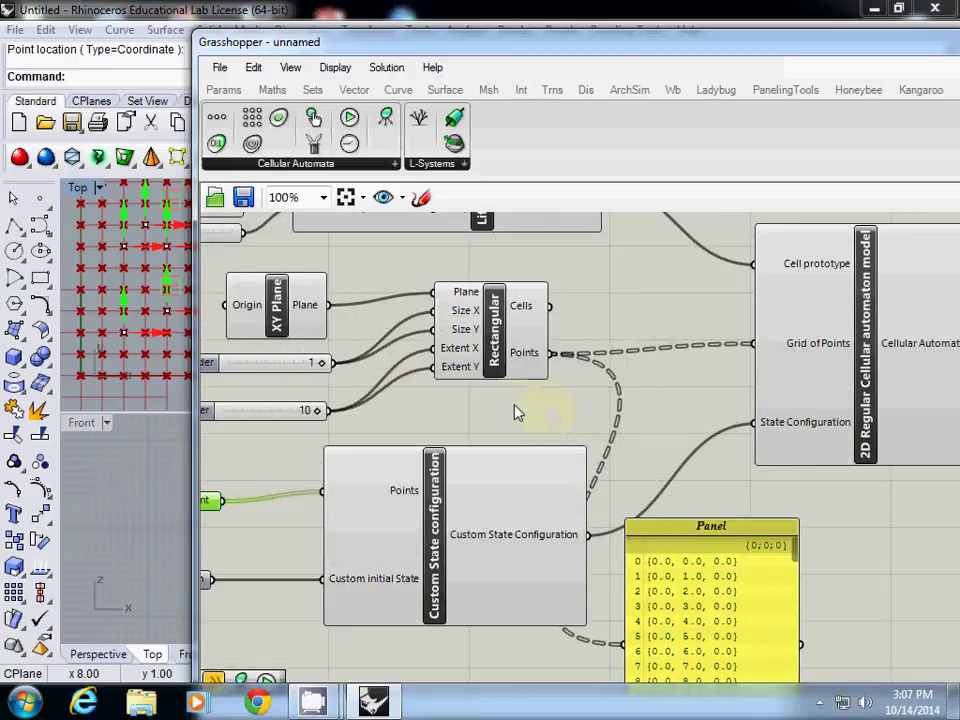
pyautogui.scroll(-2, 515, 406)
pyautogui.moveTo(664, 281); pyautogui.dragTo(481, 403, button='right')
pyautogui.moveTo(576, 387); pyautogui.dragTo(418, 345, button='right')
pyautogui.moveTo(707, 428); pyautogui.dragTo(547, 411, button='right')
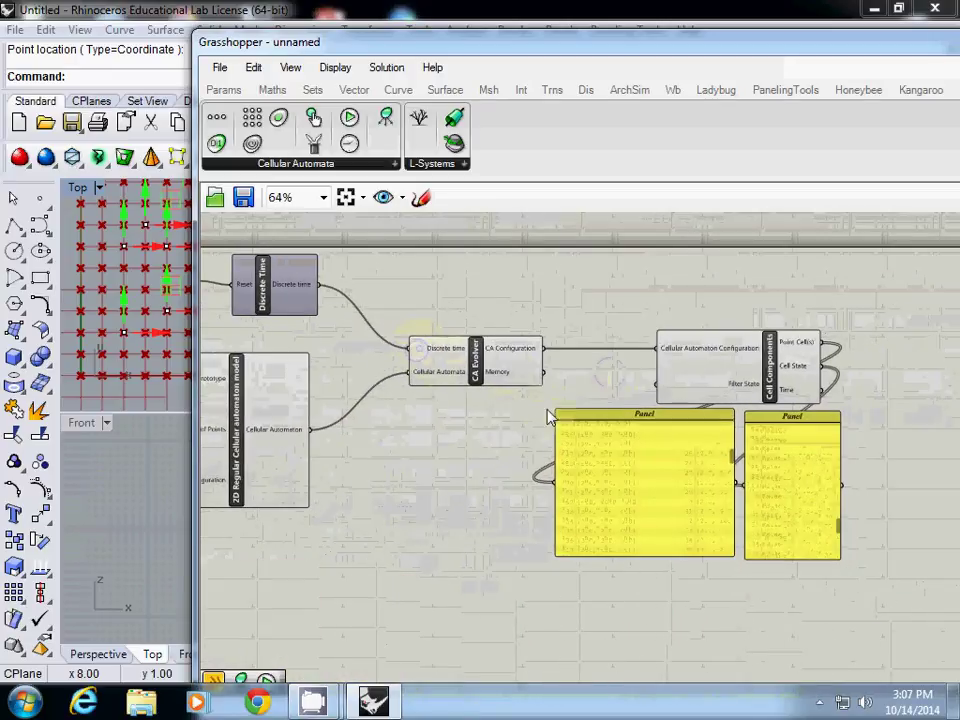
# Move the point cells and cell state panels away from Cell Components, side by side below the CA Evolver.
pyautogui.click(800, 473)
pyautogui.scroll(2, 800, 473)
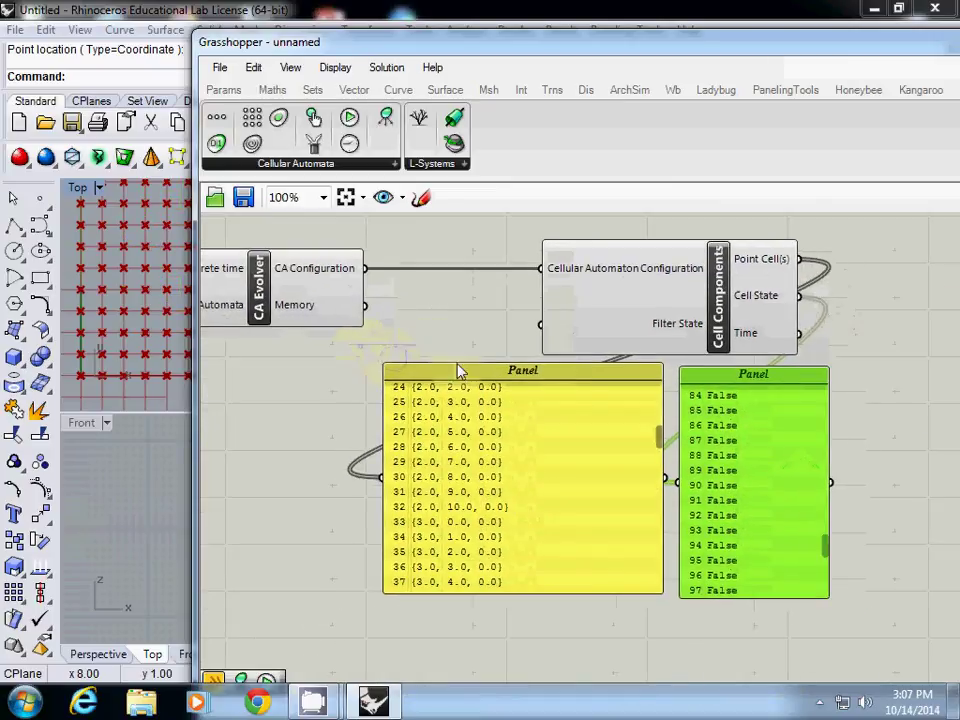
pyautogui.click(355, 368)
pyautogui.moveTo(353, 363); pyautogui.dragTo(285, 358)
pyautogui.moveTo(711, 376); pyautogui.dragTo(520, 374)
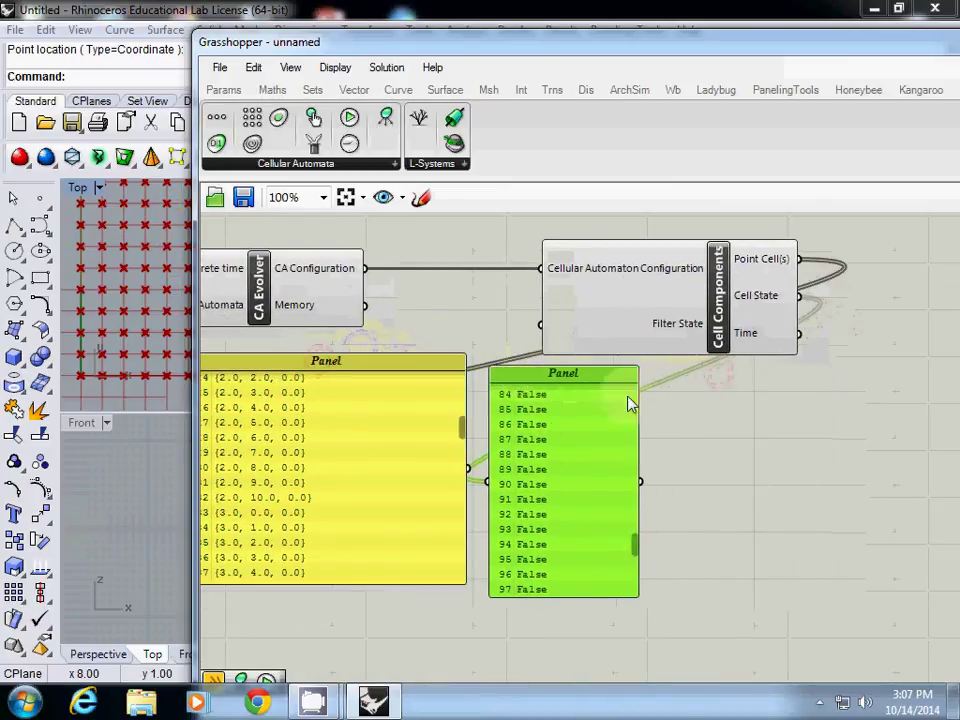
pyautogui.moveTo(628, 399); pyautogui.dragTo(892, 418, button='right')
pyautogui.scroll(-2, 628, 440)
pyautogui.moveTo(572, 411); pyautogui.dragTo(476, 426)
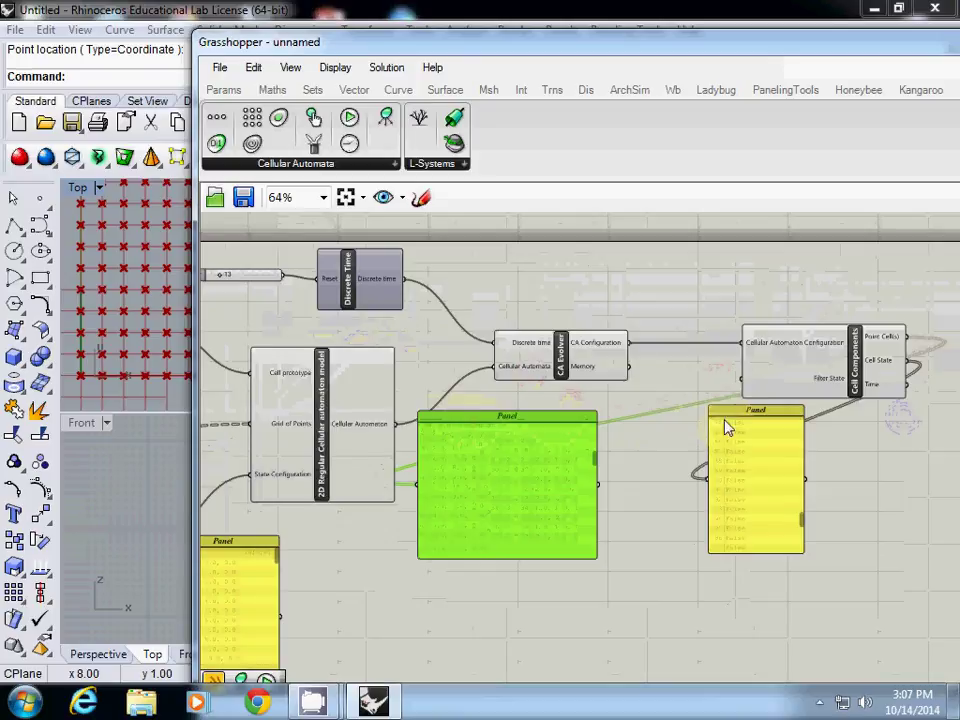
pyautogui.moveTo(726, 426); pyautogui.dragTo(630, 428)
# Examine the entries near the start of the cell state list.
pyautogui.scroll(4, 631, 428)
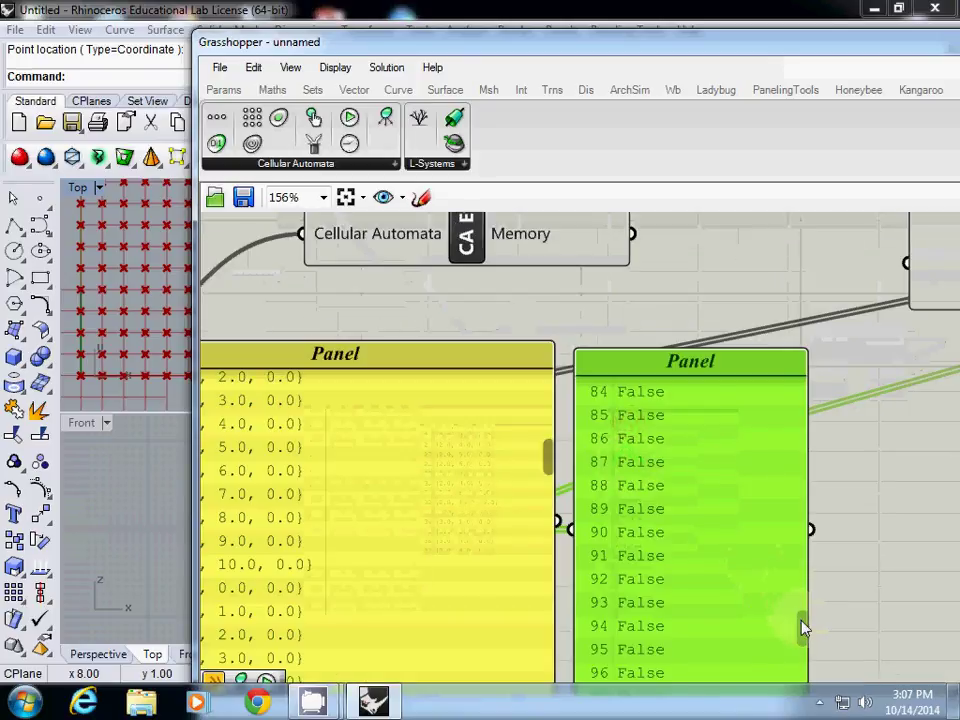
pyautogui.moveTo(804, 626); pyautogui.dragTo(799, 395)
pyautogui.scroll(-2, 688, 459)
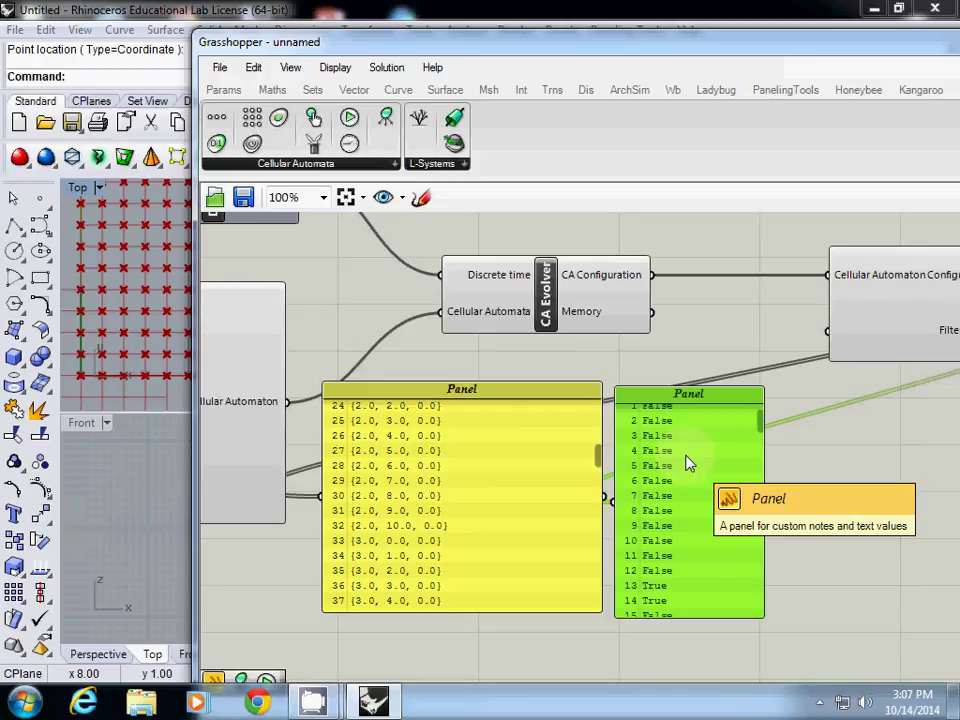
pyautogui.scroll(-4, 688, 463)
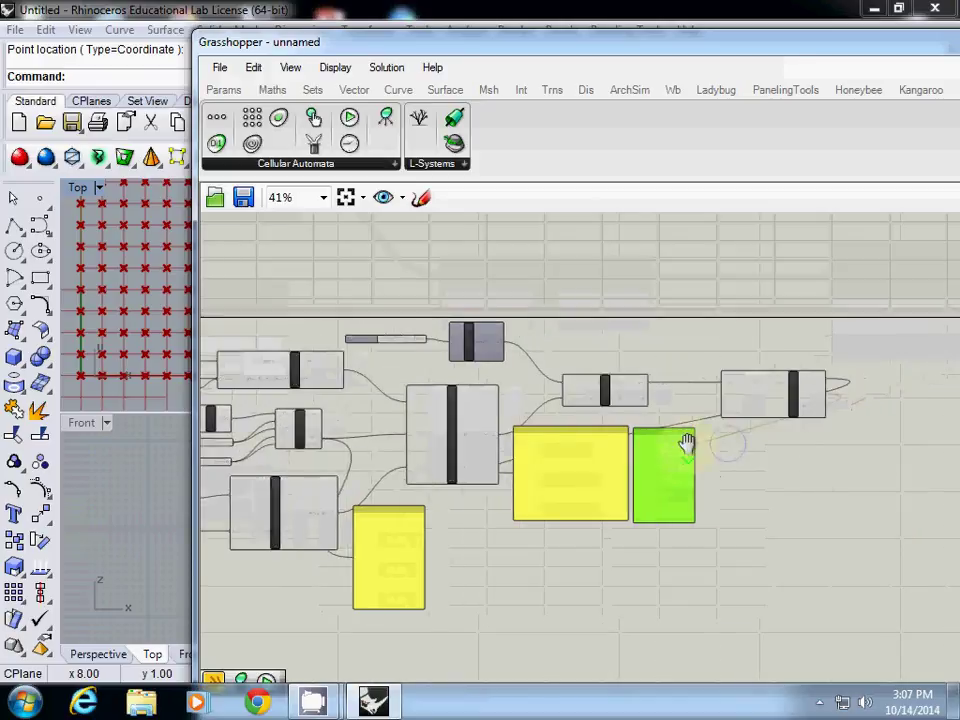
# Move the cell state and point cells panels back below Cell Components, side by side.
pyautogui.scroll(3, 624, 452)
pyautogui.moveTo(462, 436); pyautogui.dragTo(706, 447)
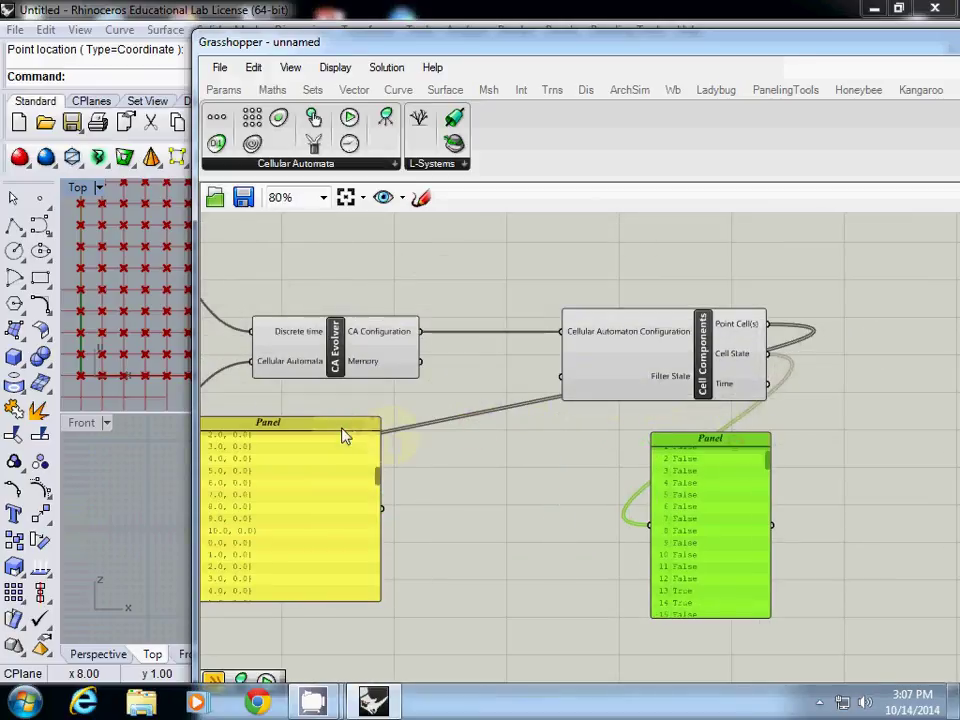
pyautogui.moveTo(343, 436); pyautogui.dragTo(602, 452)
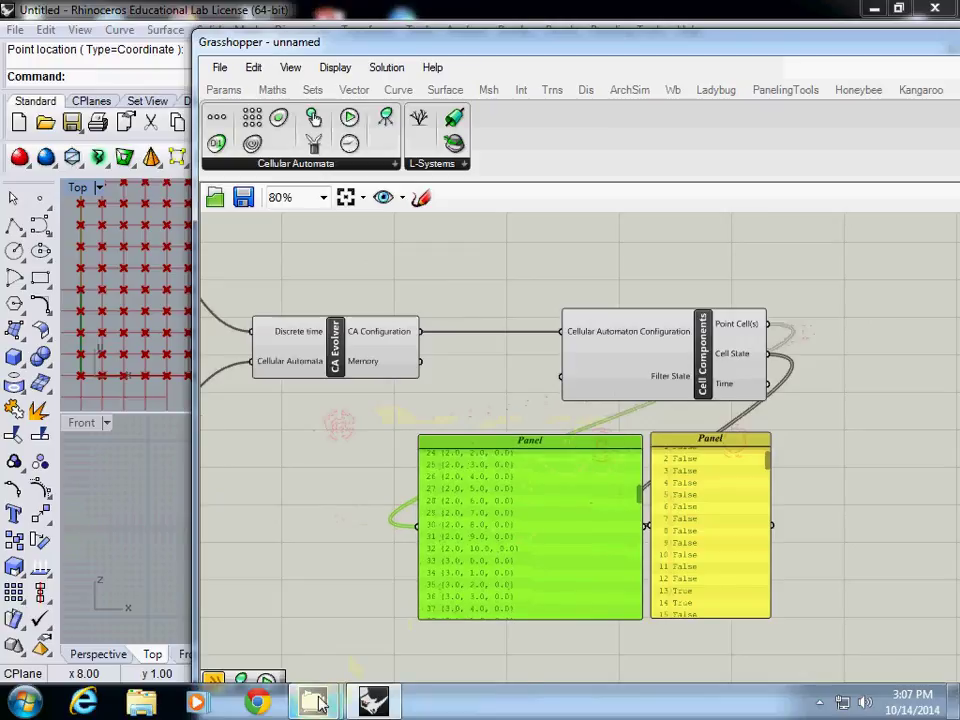